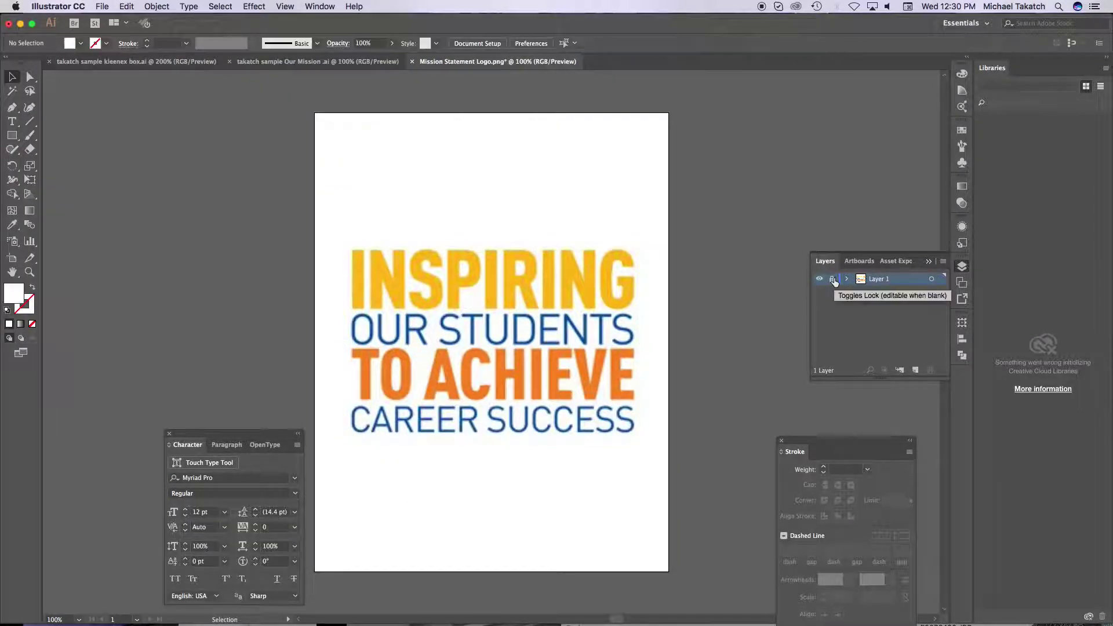
- Add a new layer above the locked logo layer and reset the fill and stroke to their defaults
left_click(916, 370)
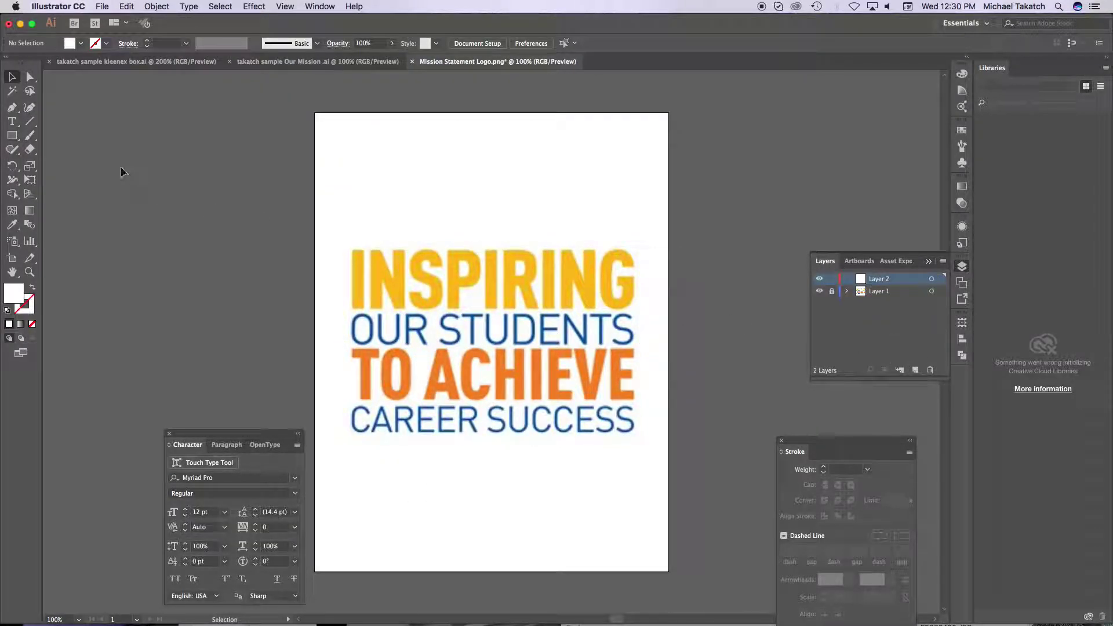
left_click(12, 121)
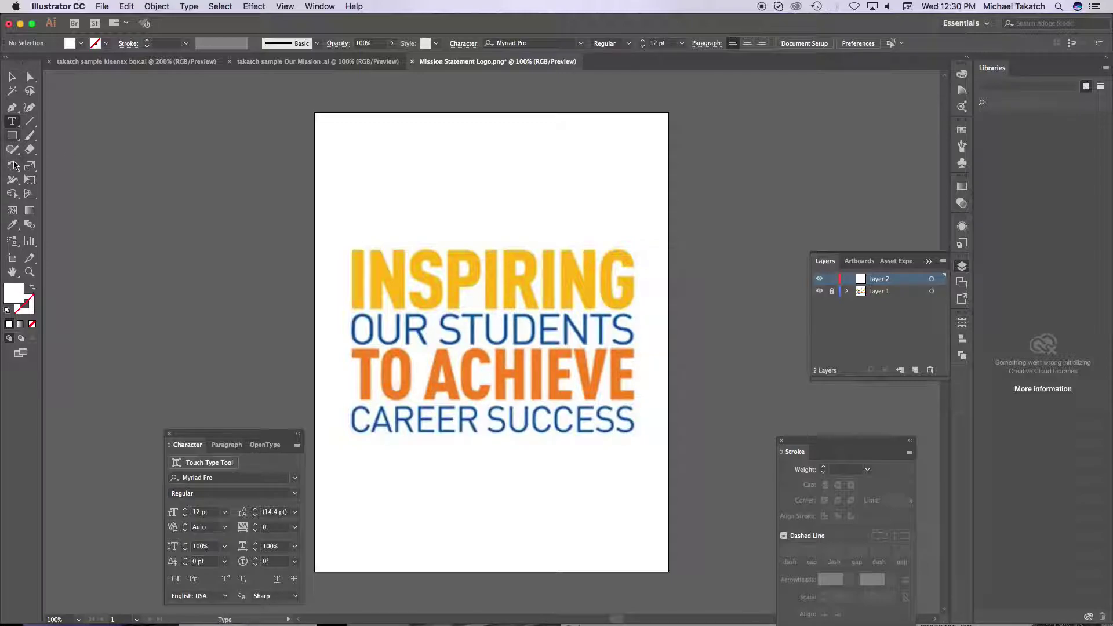
left_click(6, 311)
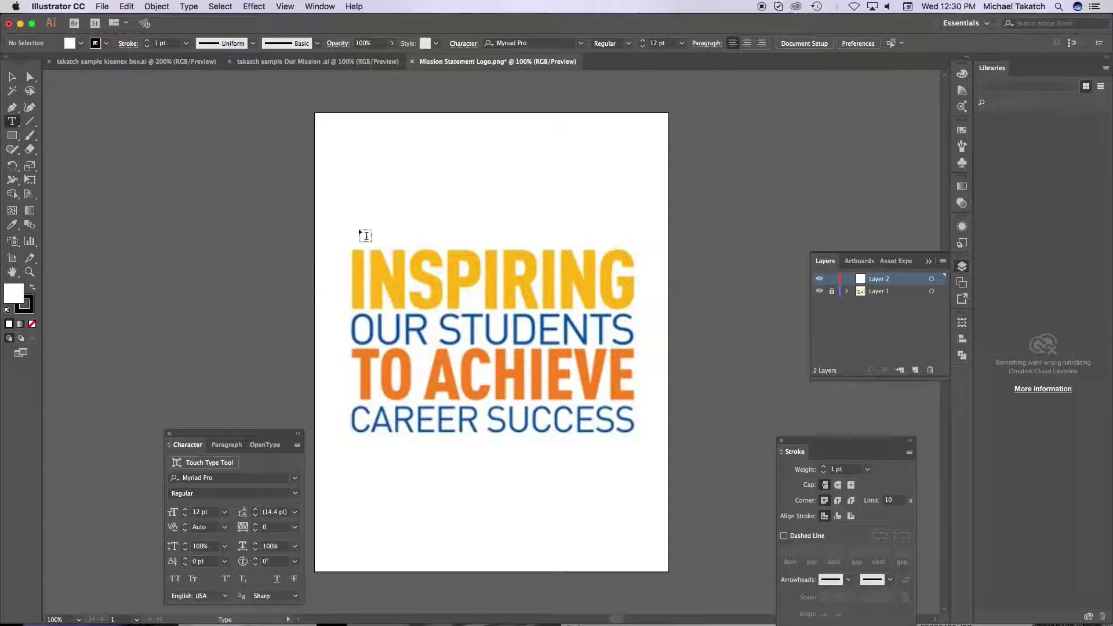
- Add point text above the logo image reading INSPIRING / OUR STUDENTS / TO ACHIEVE / CAREER SUCCESS on four lines
left_click(422, 149)
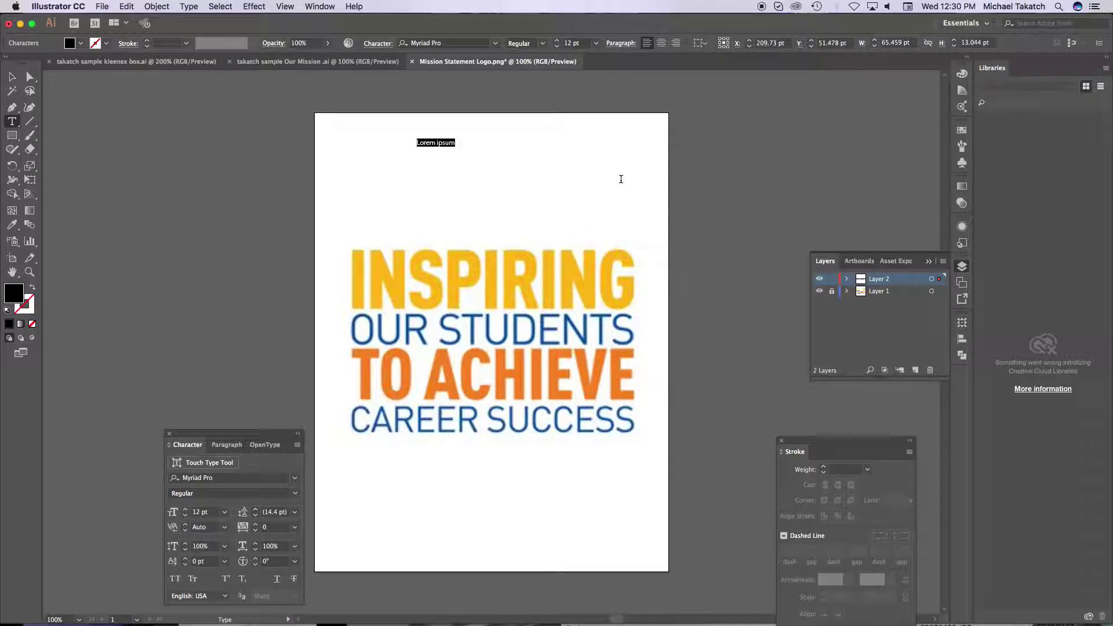
key("BackSpace")
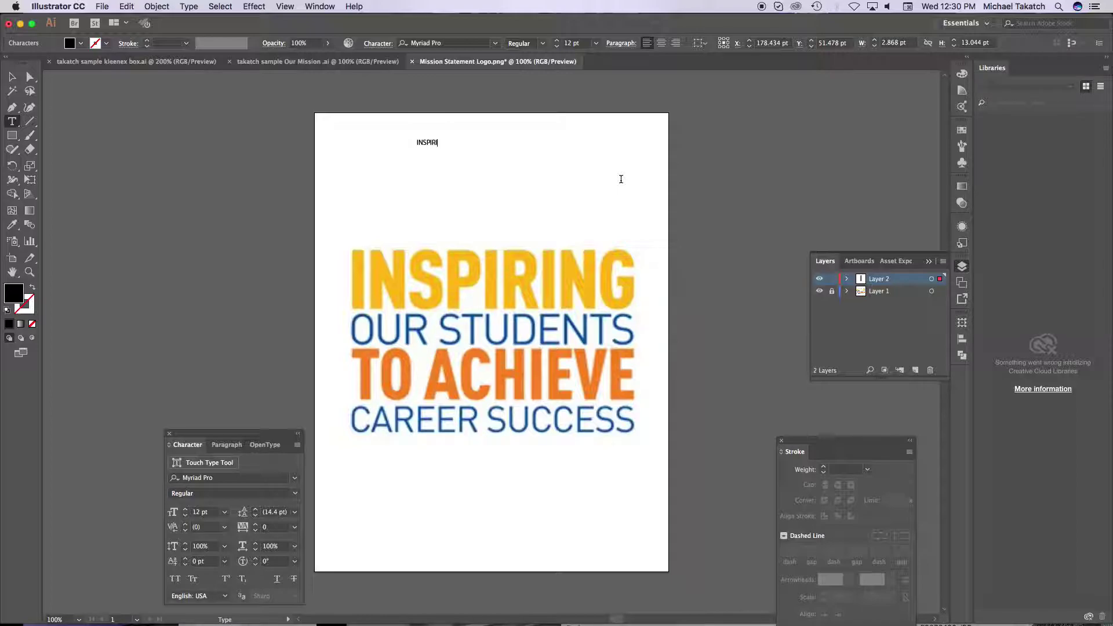
type("INSPIRING")
key("Return")
type("OU R STUDENTS")
key("Return")
type("TO ACHIEVE")
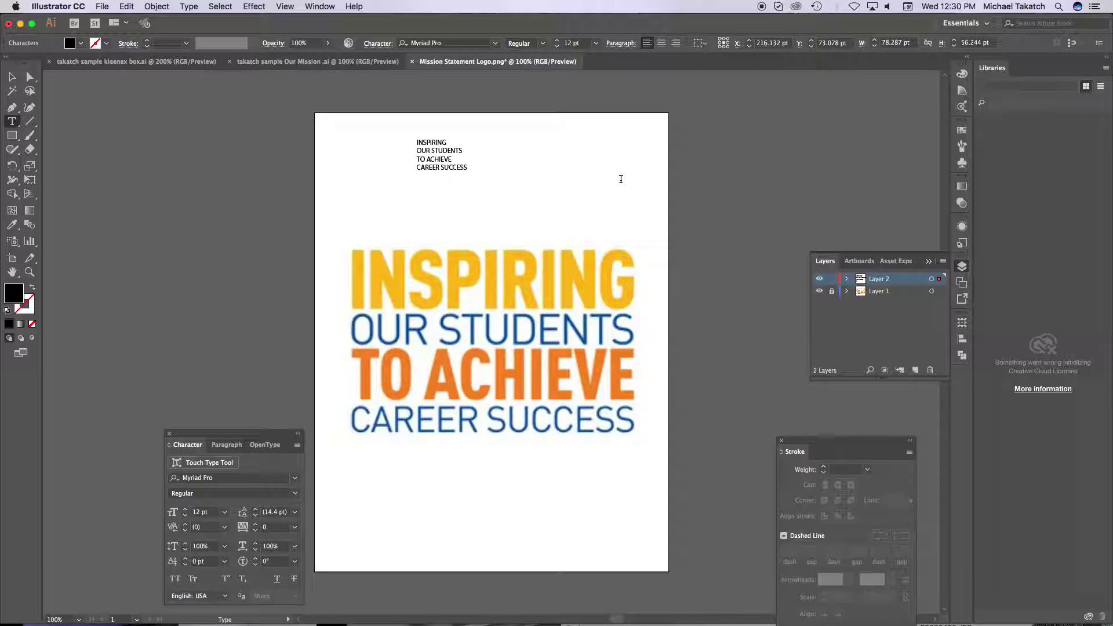
left_click(12, 77)
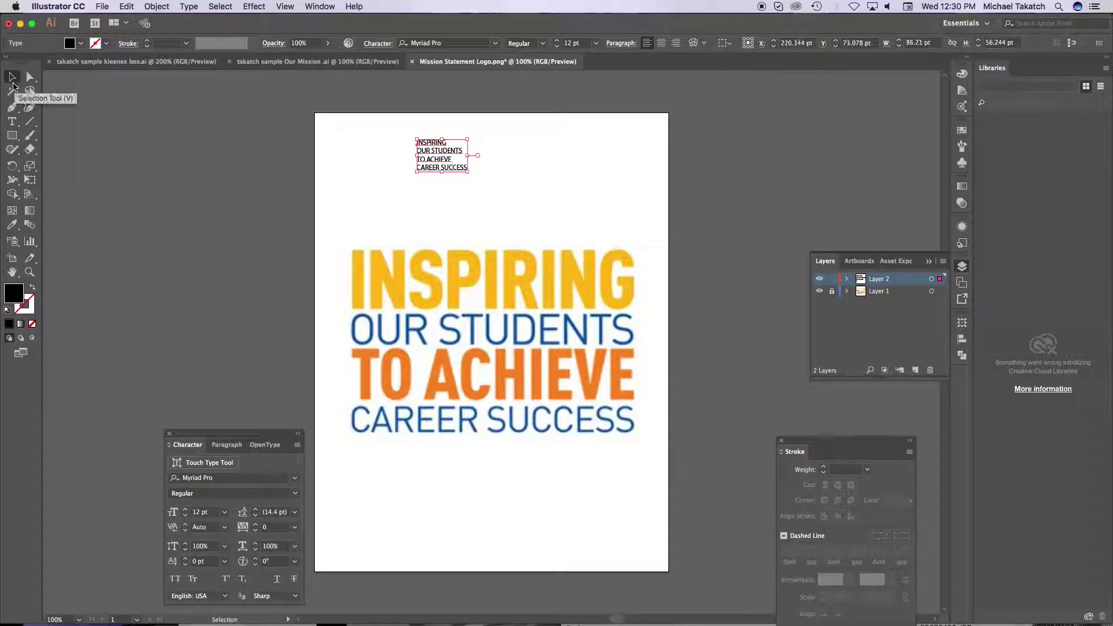
- Sample the logo's yellow and then its orange onto the new text with the Eyedropper
key("i")
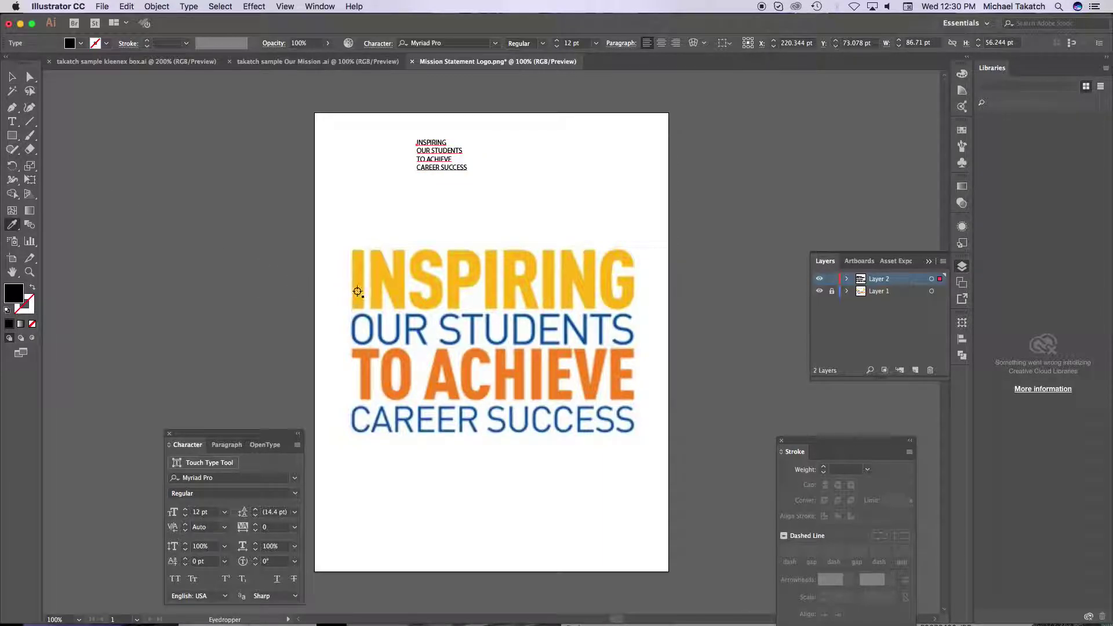
left_click(379, 278)
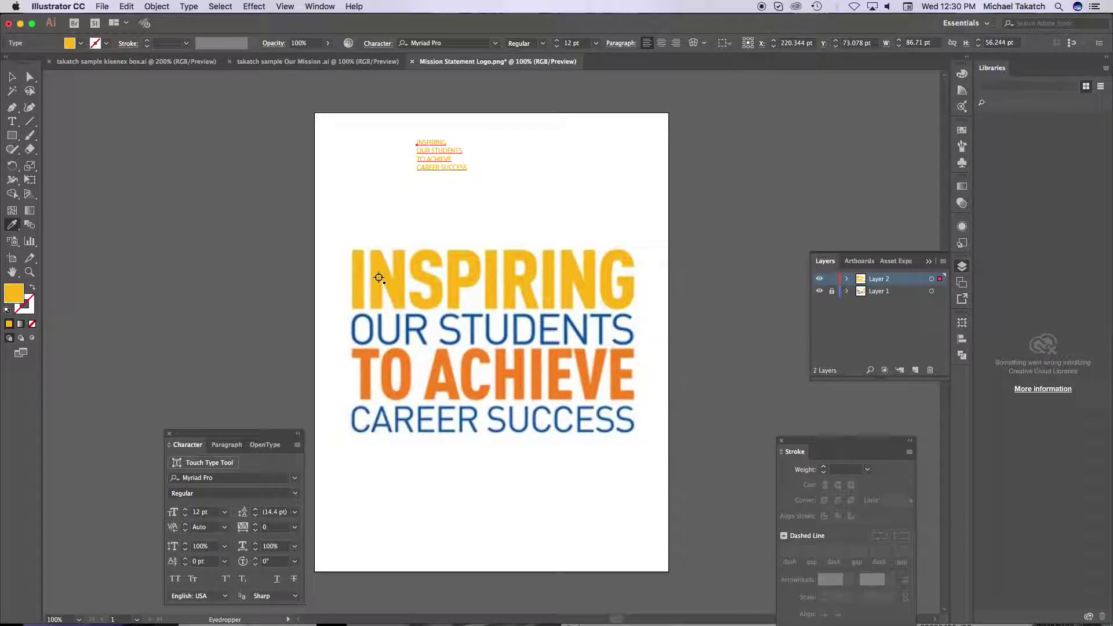
left_click(402, 357)
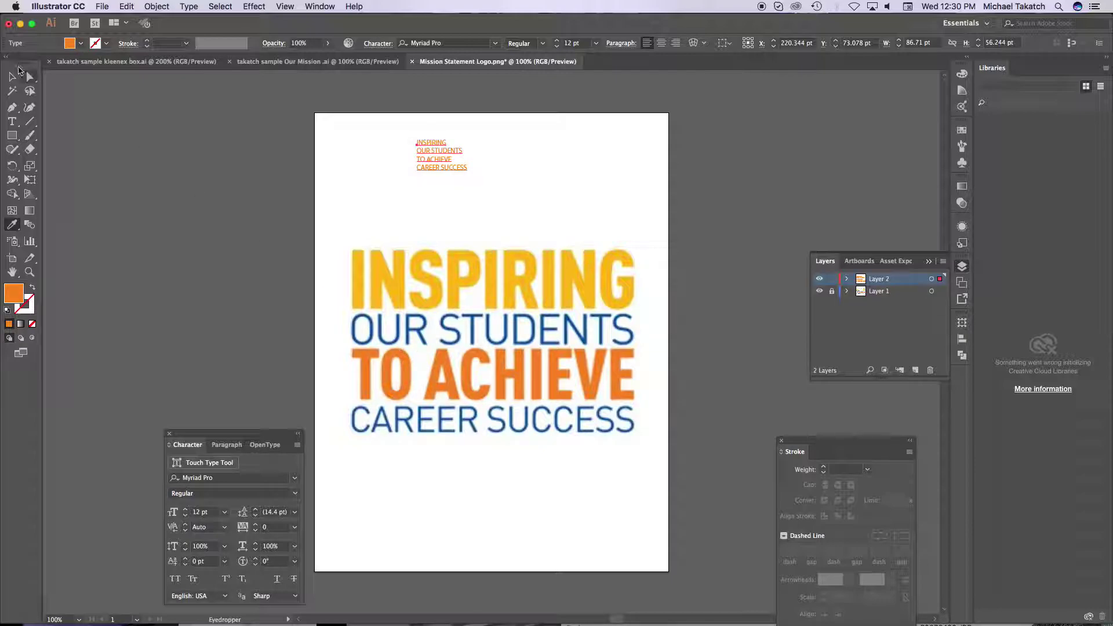
- Scale the text block up to about 74 pt and shift it slightly right and down, moving the Character panel clear of the logo
left_click(12, 77)
left_click_drag(470, 172, 730, 369)
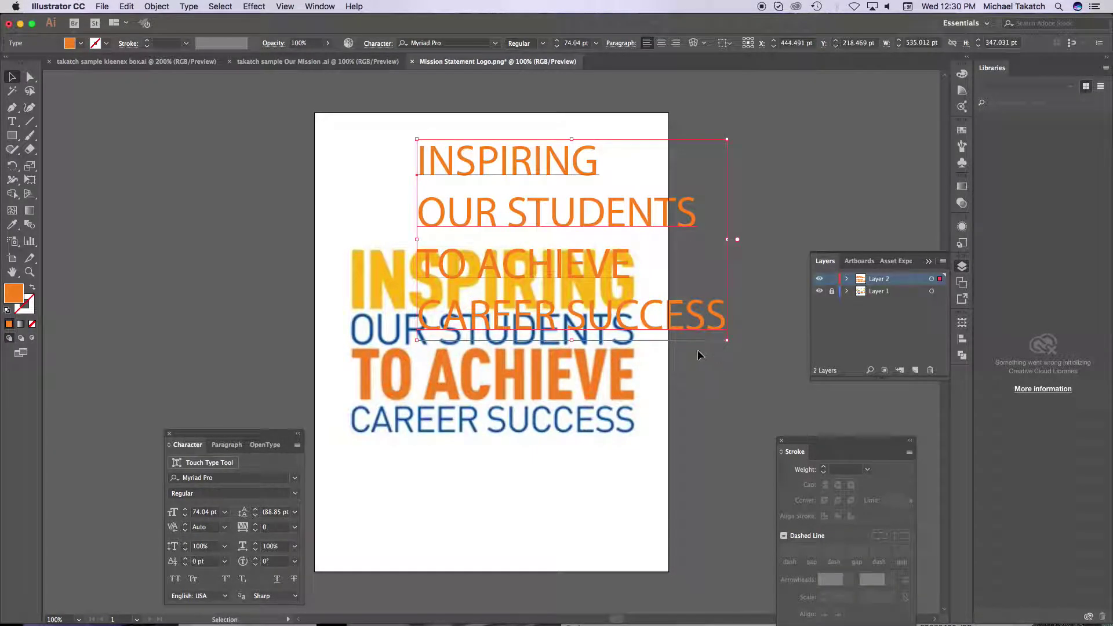
left_click_drag(270, 436, 197, 132)
left_click_drag(456, 165, 507, 180)
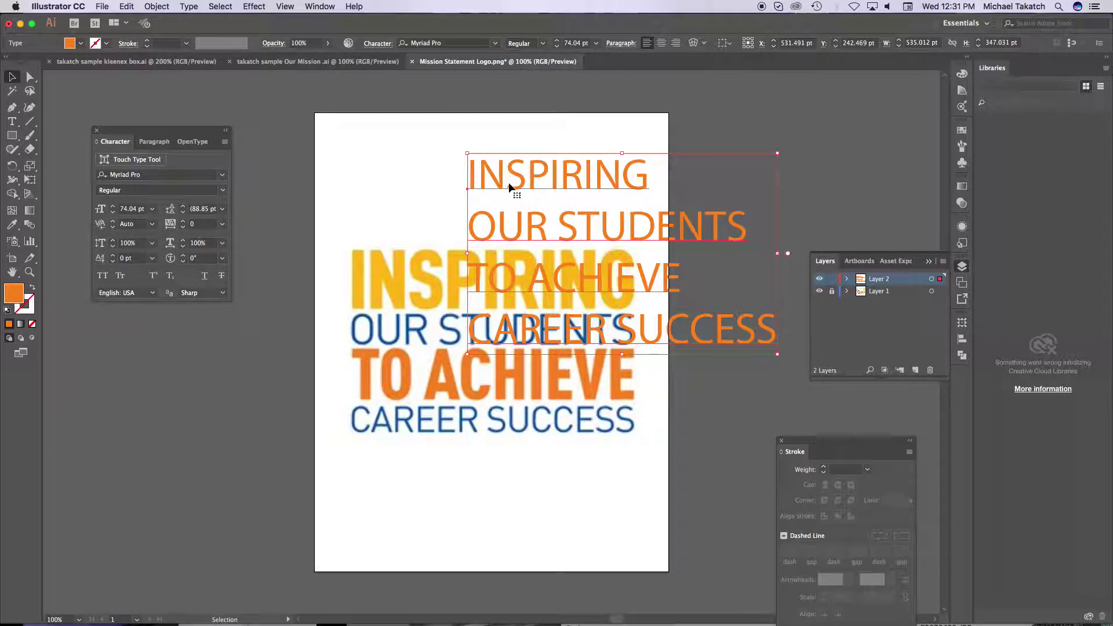
- Set the text's font to Helvetica Bold and move the block further right, mostly clear of the logo
left_click(153, 176)
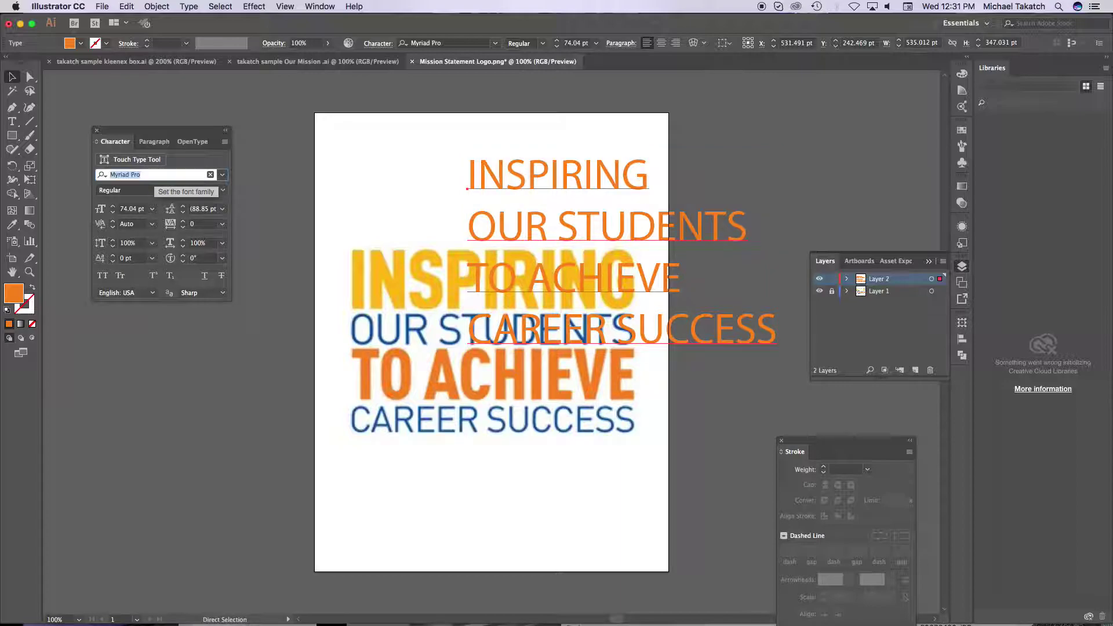
type("HE")
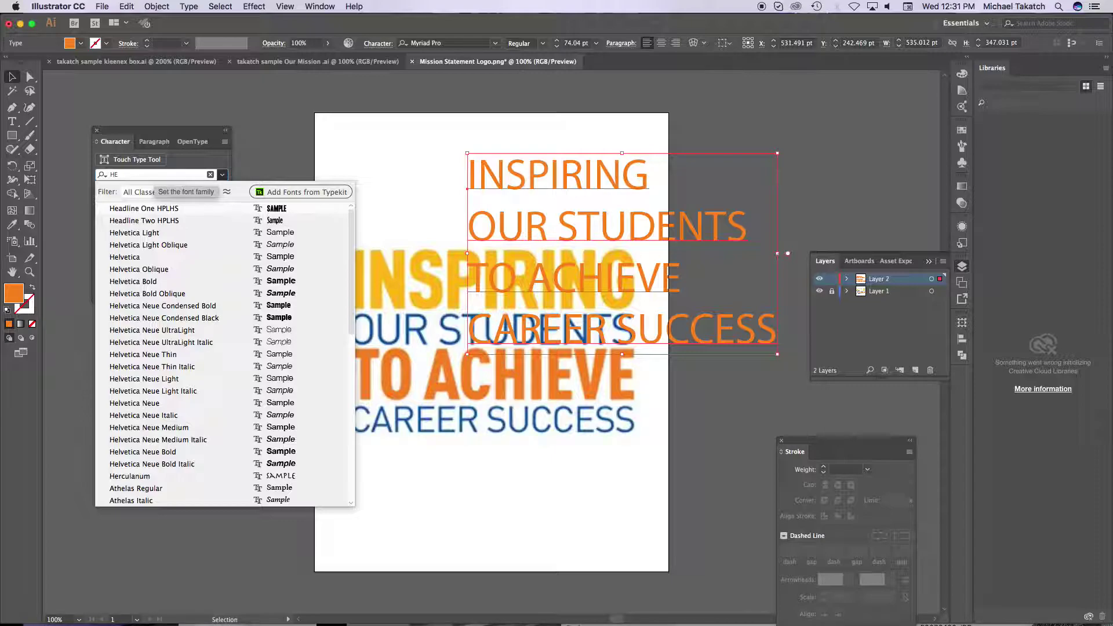
left_click(147, 284)
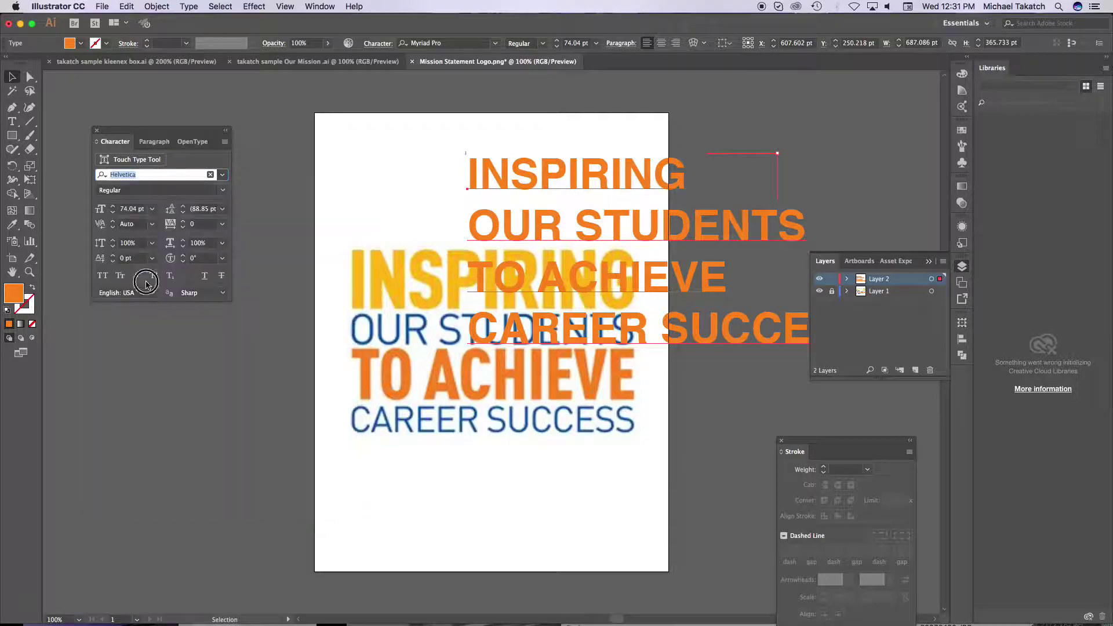
left_click_drag(528, 184, 487, 188)
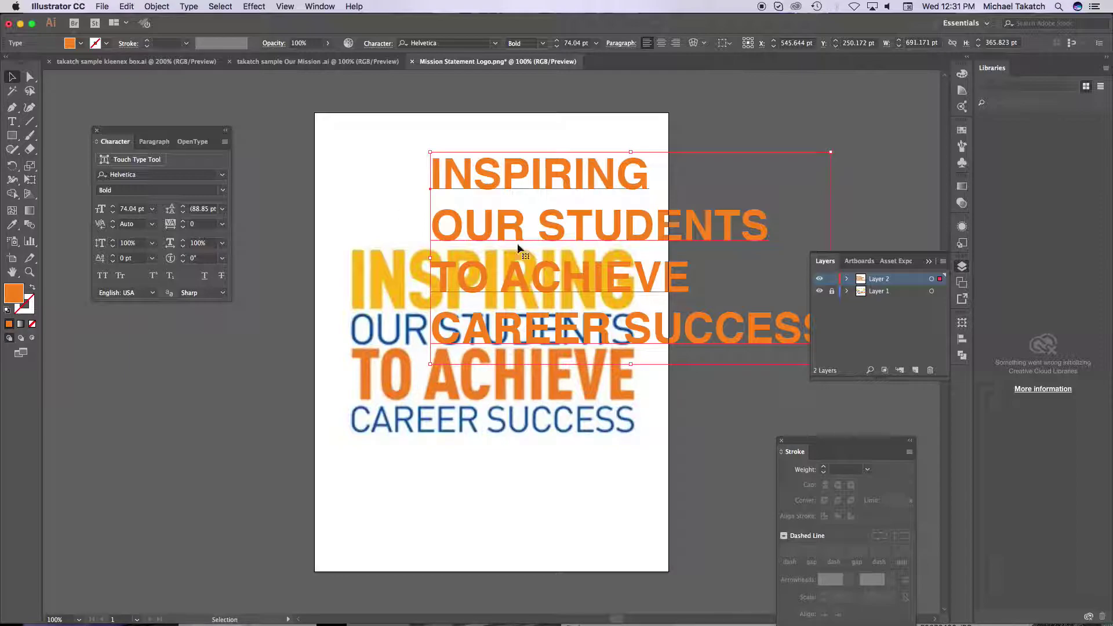
left_click_drag(451, 179, 614, 178)
- Sample the yellow of INSPIRING in the logo image and save it as swatch R=255 G=181 B=22
key("i")
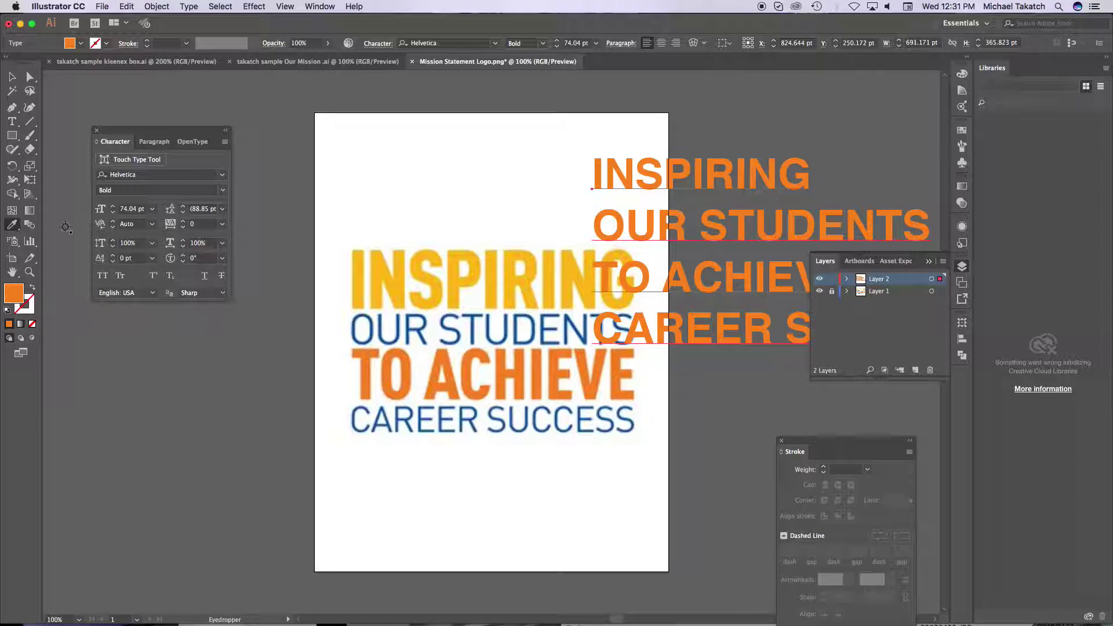
left_click(378, 274)
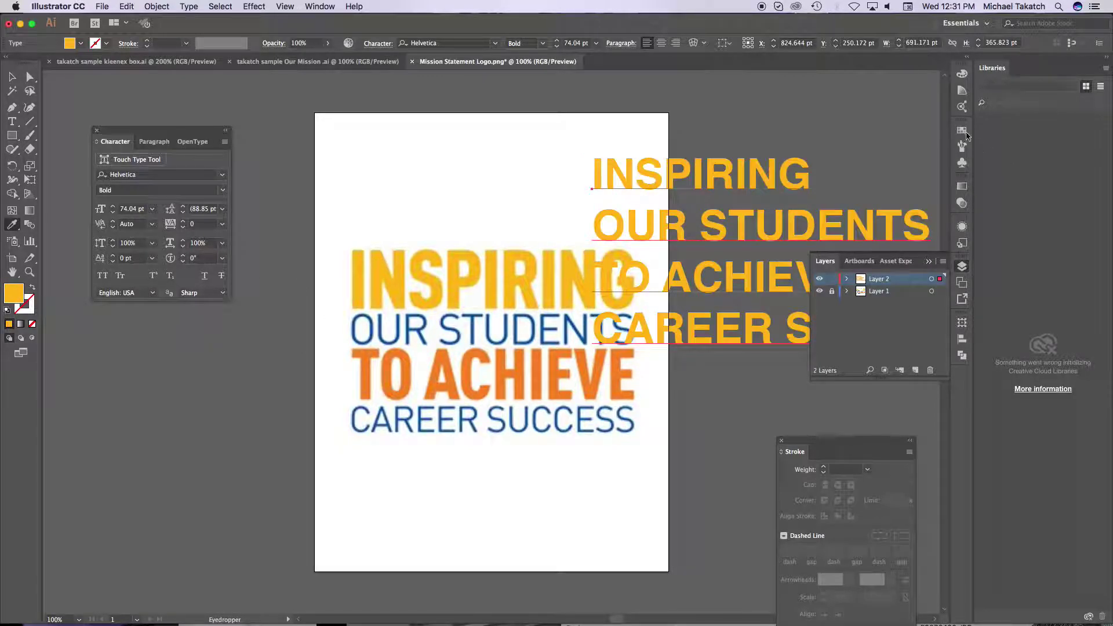
left_click(961, 131)
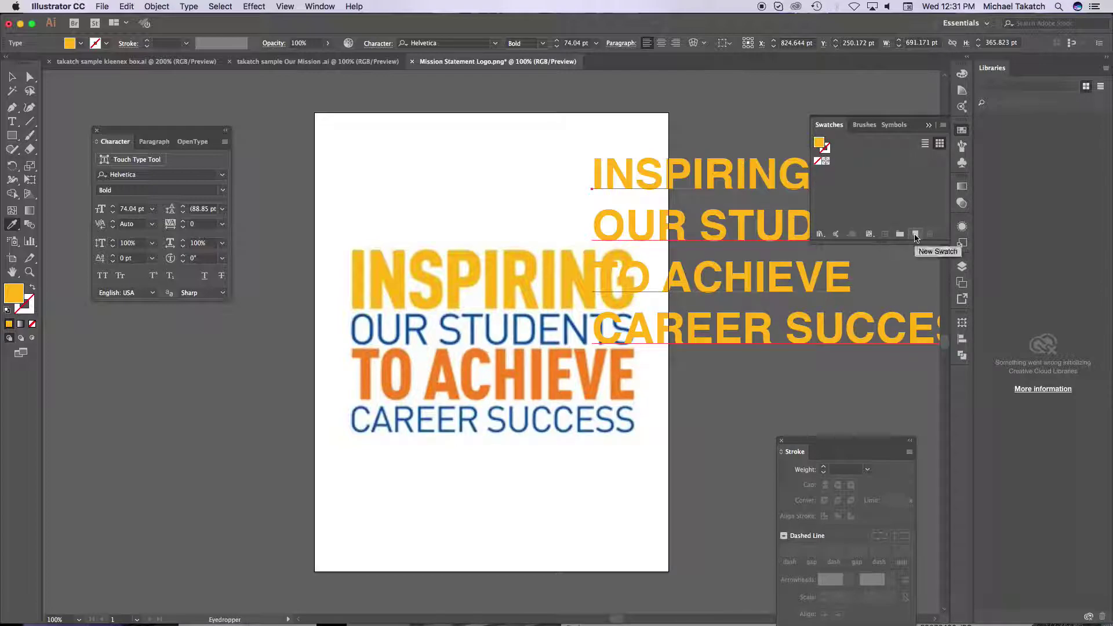
left_click(916, 234)
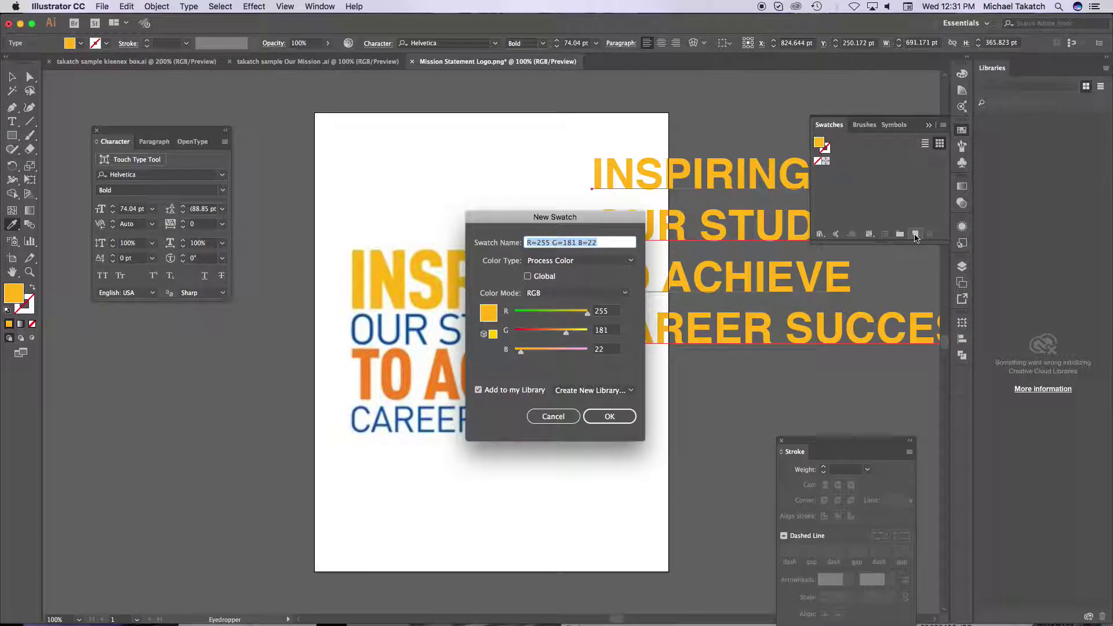
left_click(610, 416)
- Sample the orange of TO ACHIEVE in the logo image and save it as swatch R=246 G=133 B=38
left_click(444, 363)
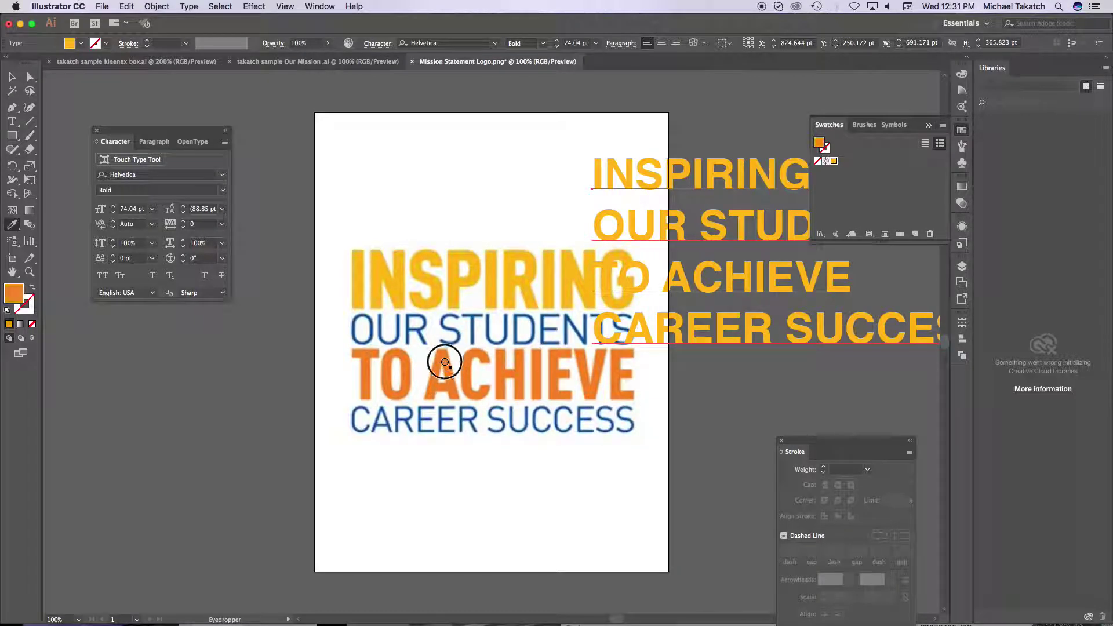
left_click(916, 234)
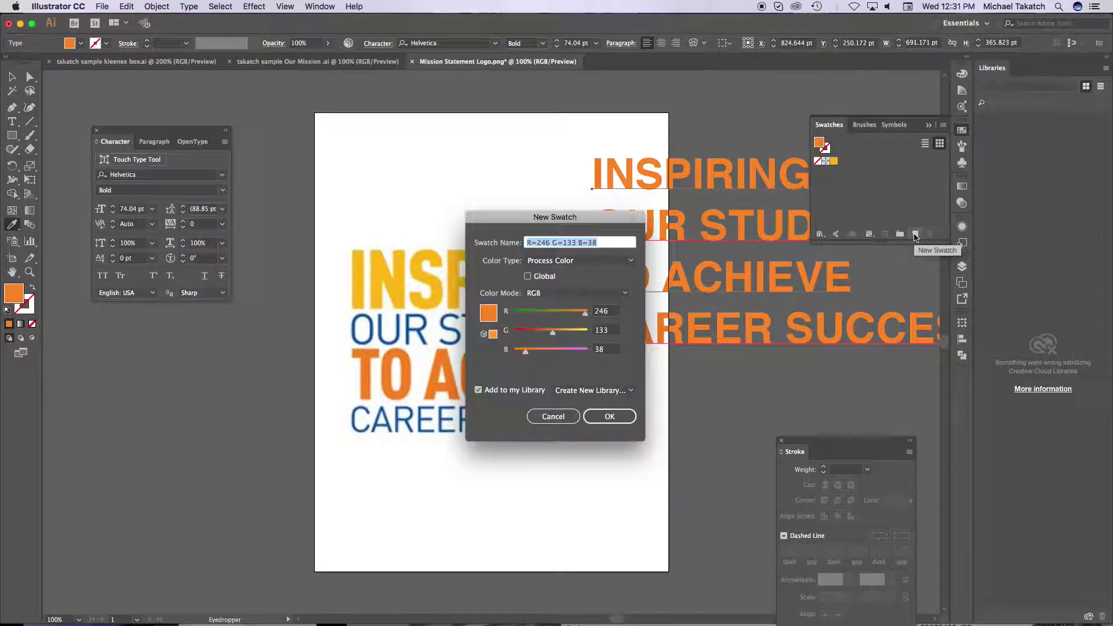
left_click(610, 416)
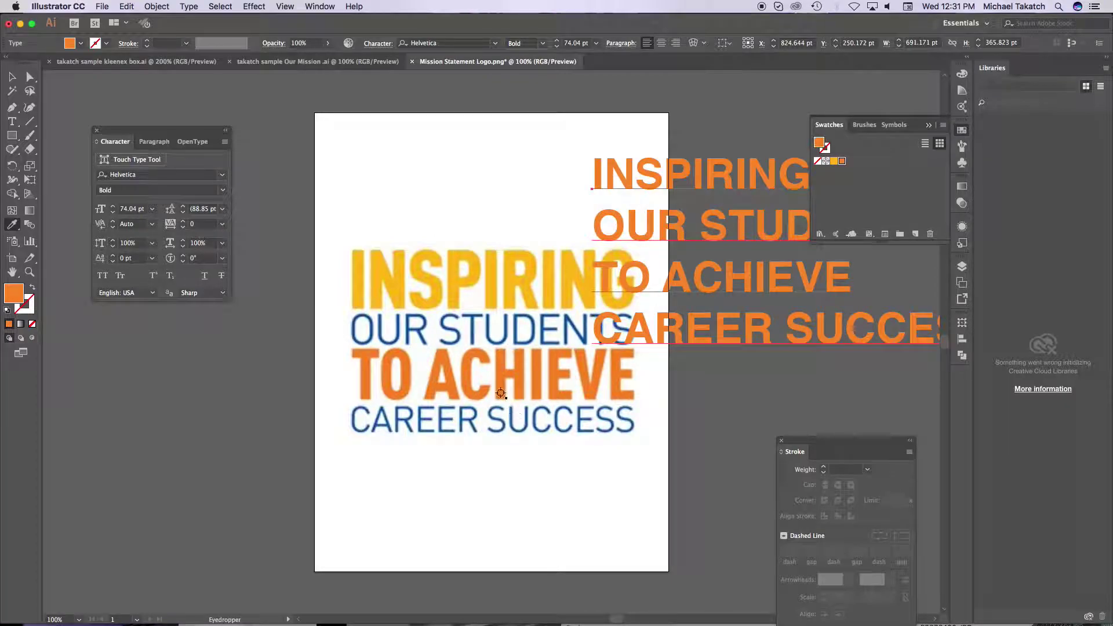
- Save the blue of OUR STUDENTS in the logo image as a swatch, and apply the orange swatch to the whole text block
left_click(506, 335)
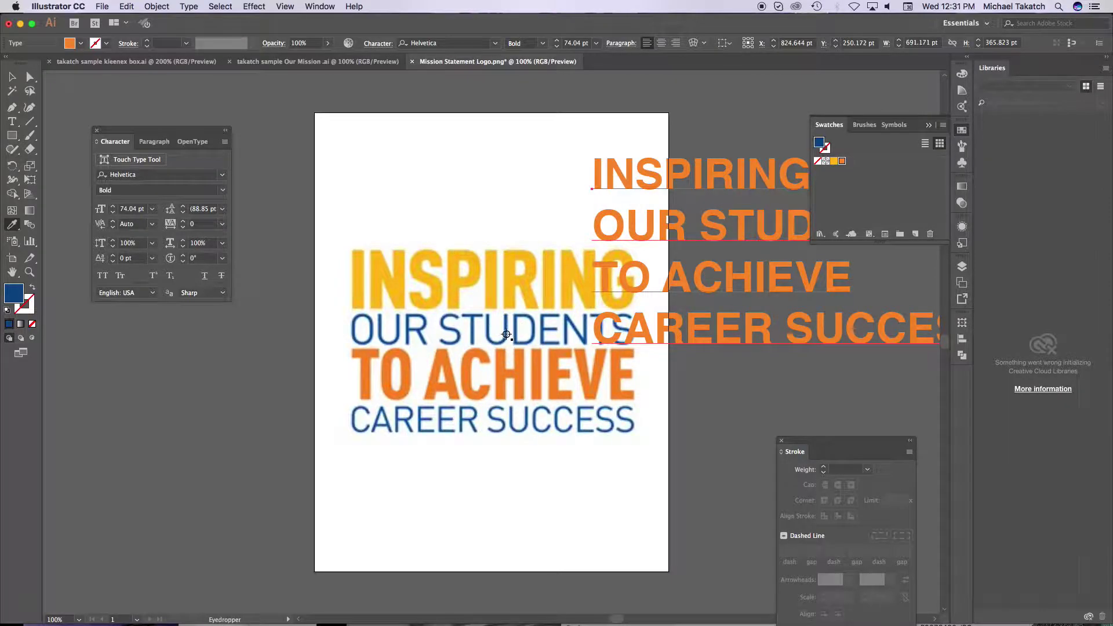
left_click(915, 235)
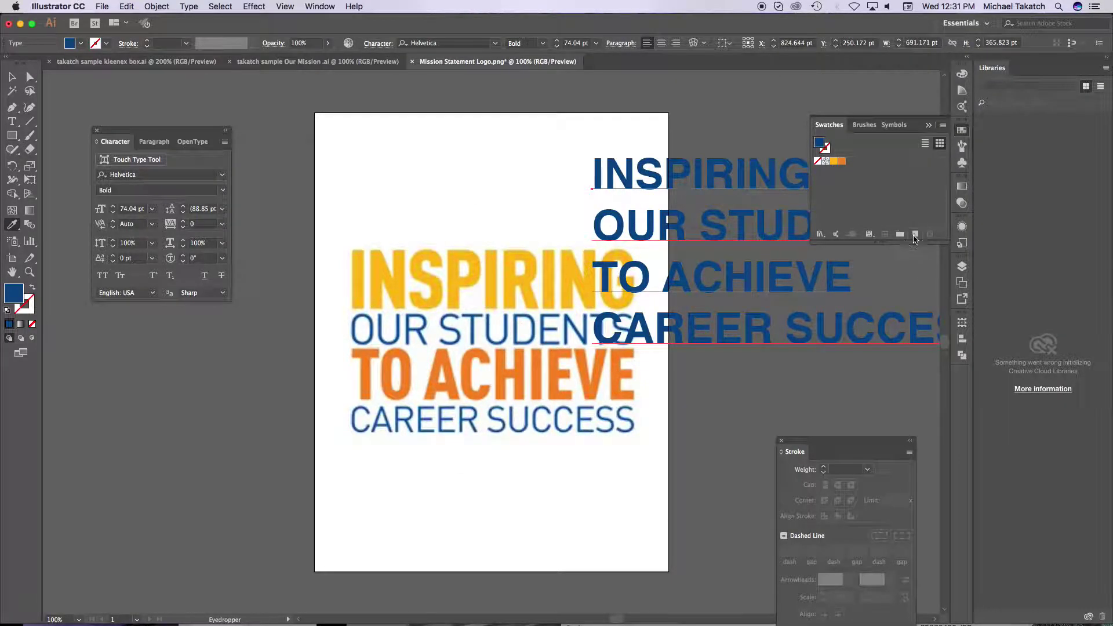
left_click(612, 417)
left_click_drag(839, 164, 842, 165)
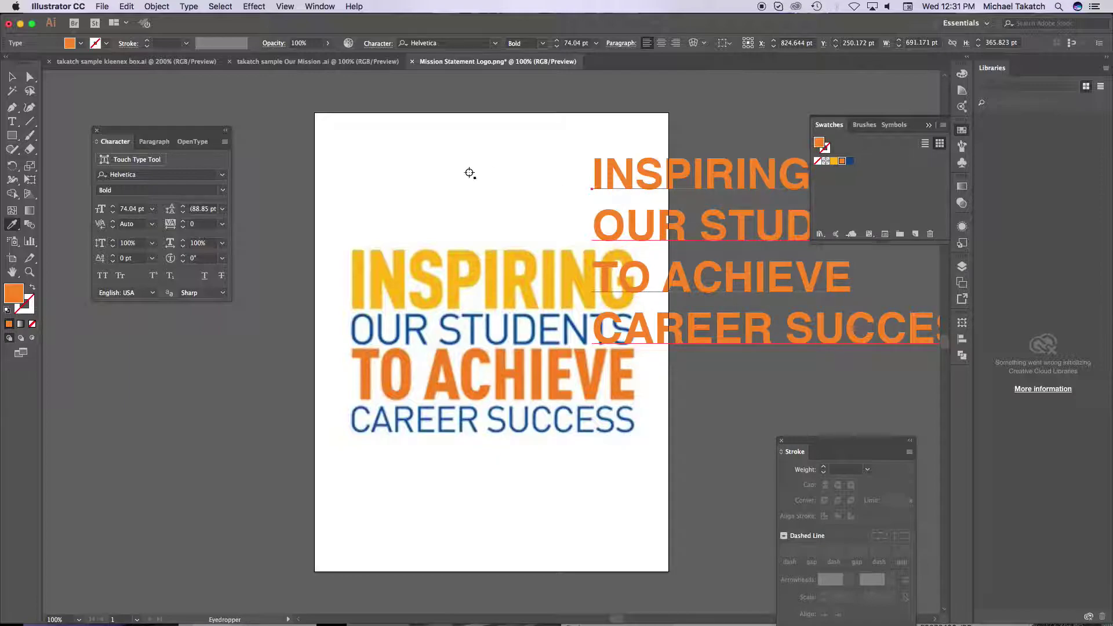
- Color the typed INSPIRING line with the yellow swatch and the OUR STUDENTS and CAREER SUCCESS lines with the blue swatch
left_click(12, 121)
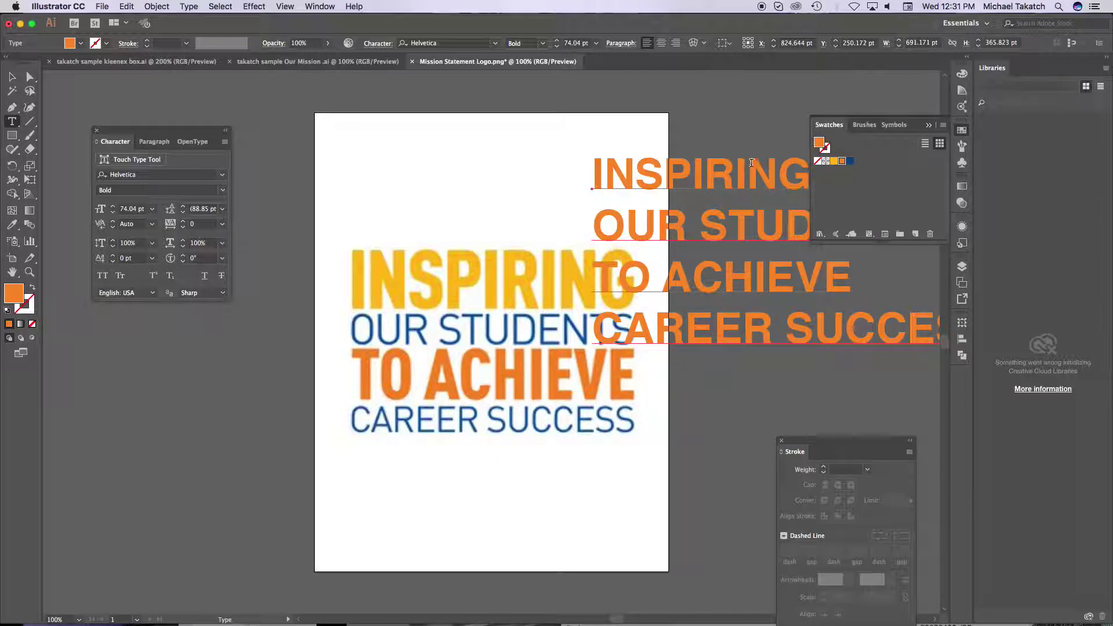
double_click(610, 170)
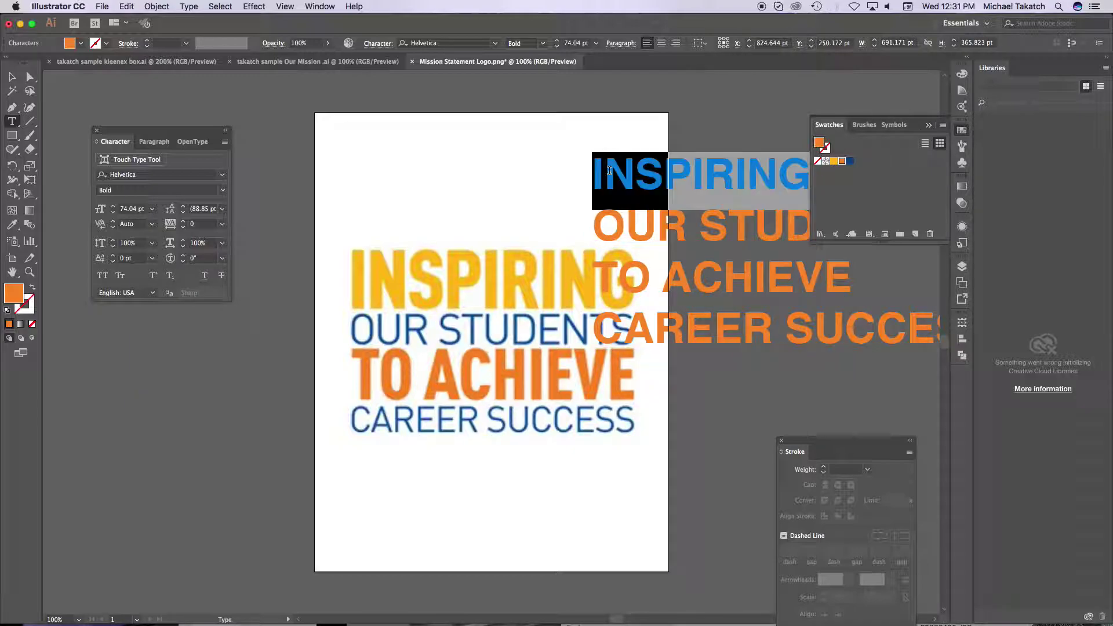
left_click(834, 162)
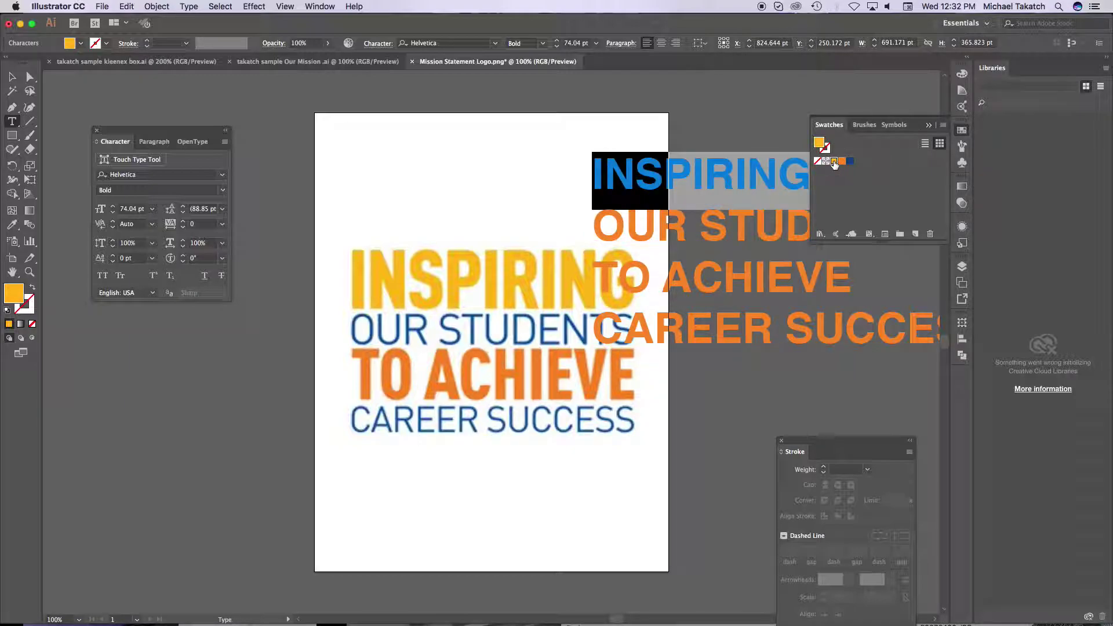
triple_click(601, 225)
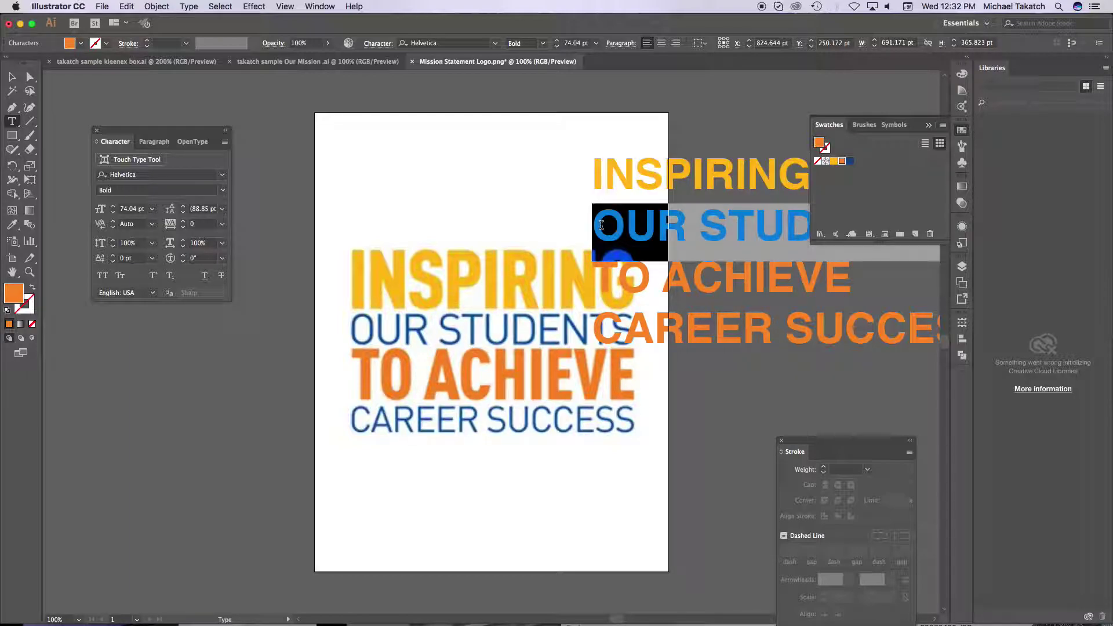
left_click(850, 162)
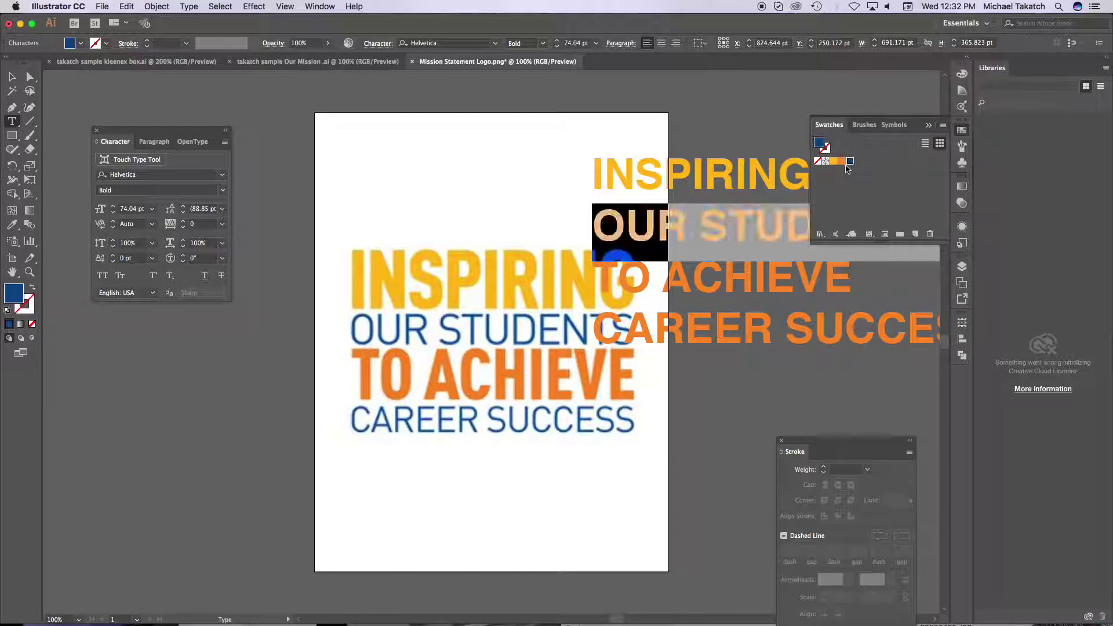
triple_click(683, 327)
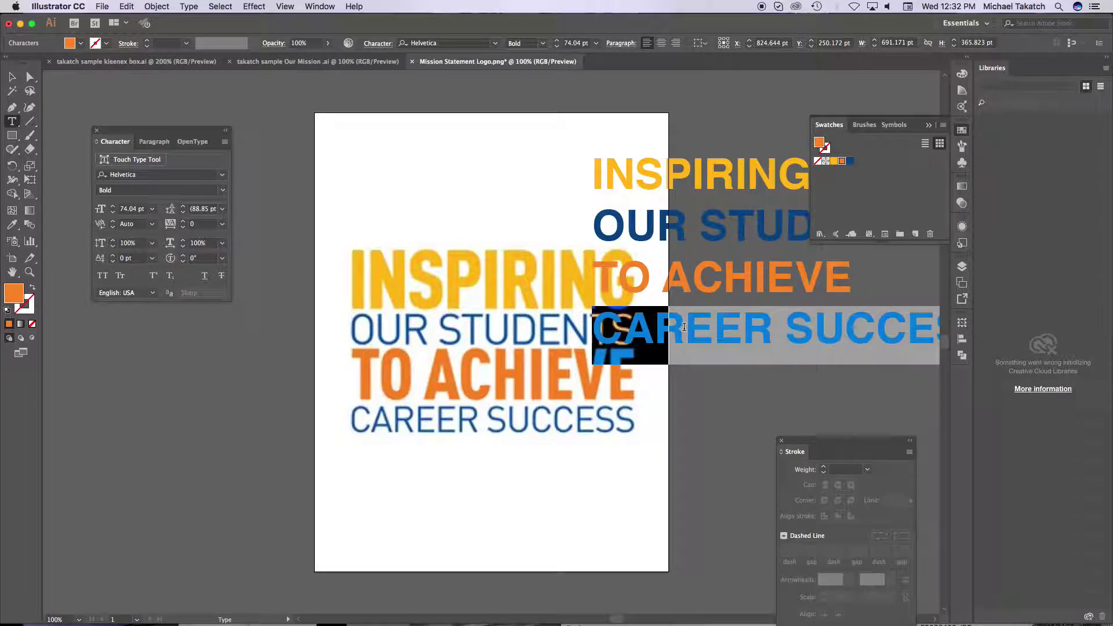
left_click(850, 162)
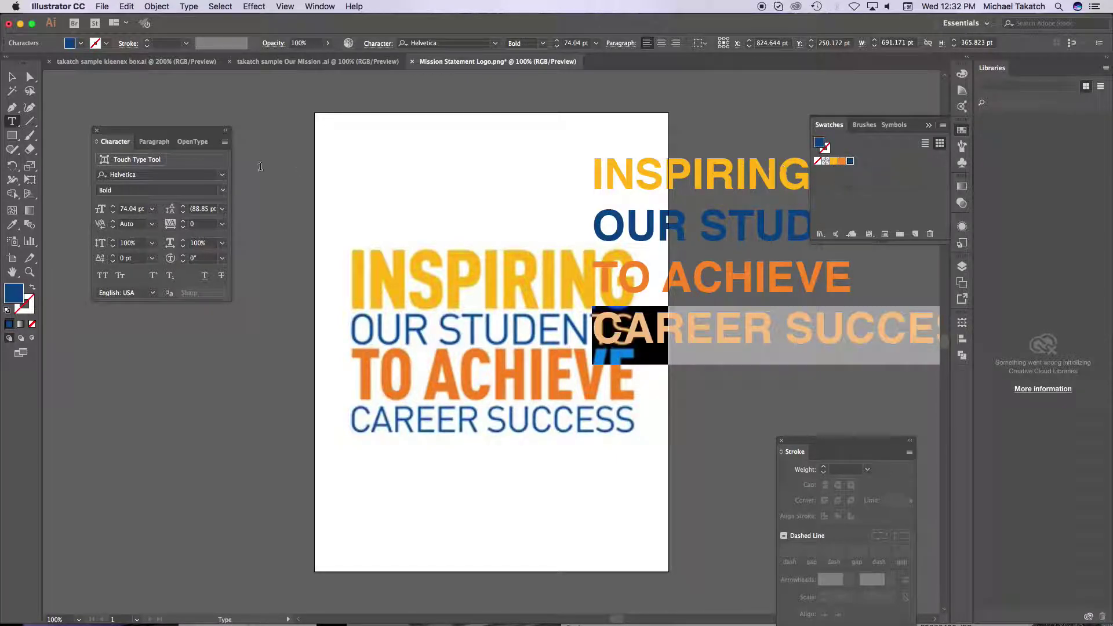
- Position the colored text block up and to the right of the logo image, and move the Character panel off the artboard
left_click(12, 77)
left_click_drag(694, 173, 612, 243)
scroll(492, 207, "right", 5)
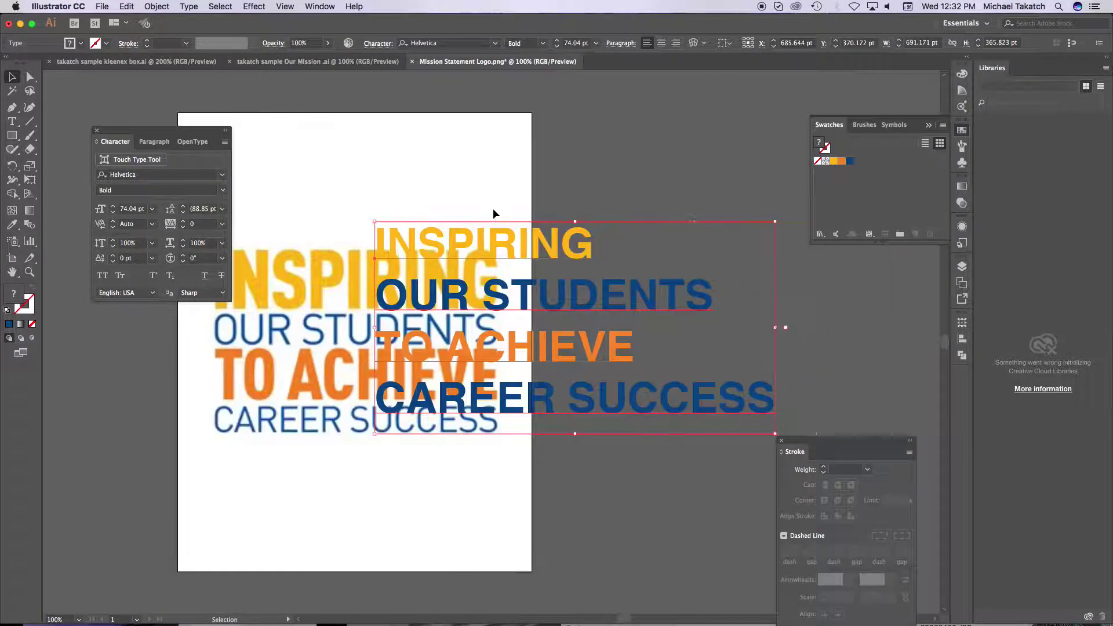
mouse_move(209, 129)
left_mouse_down()
mouse_move(308, 159)
mouse_move(884, 263)
left_mouse_up()
left_click_drag(540, 246, 632, 176)
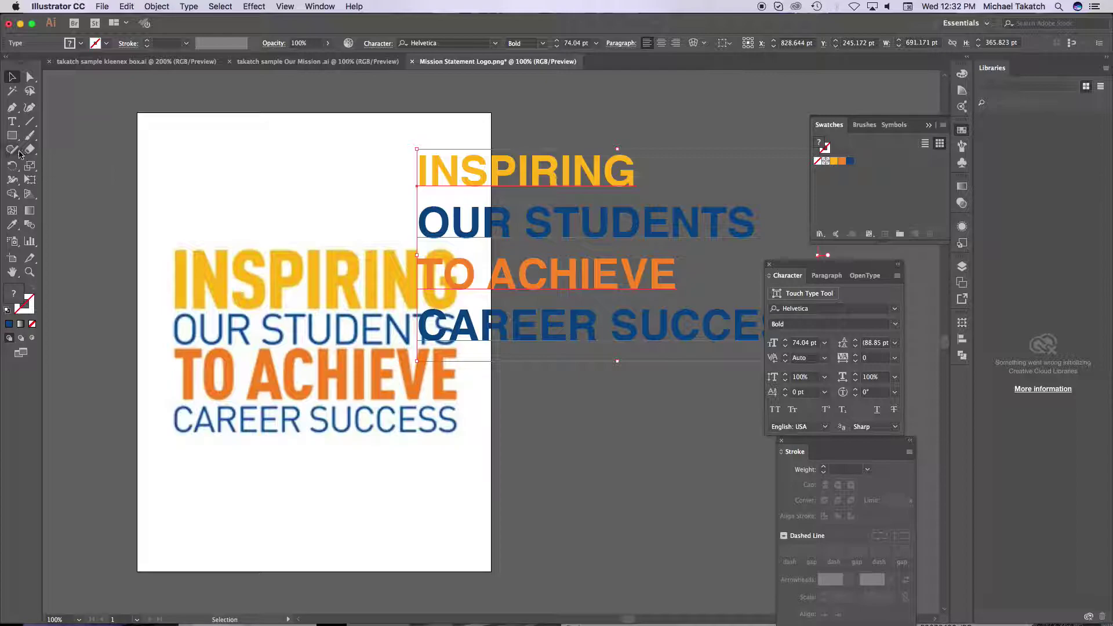
- Enlarge the INSPIRING line to a font size of 114 pt so it matches the width of OUR STUDENTS
left_click(13, 123)
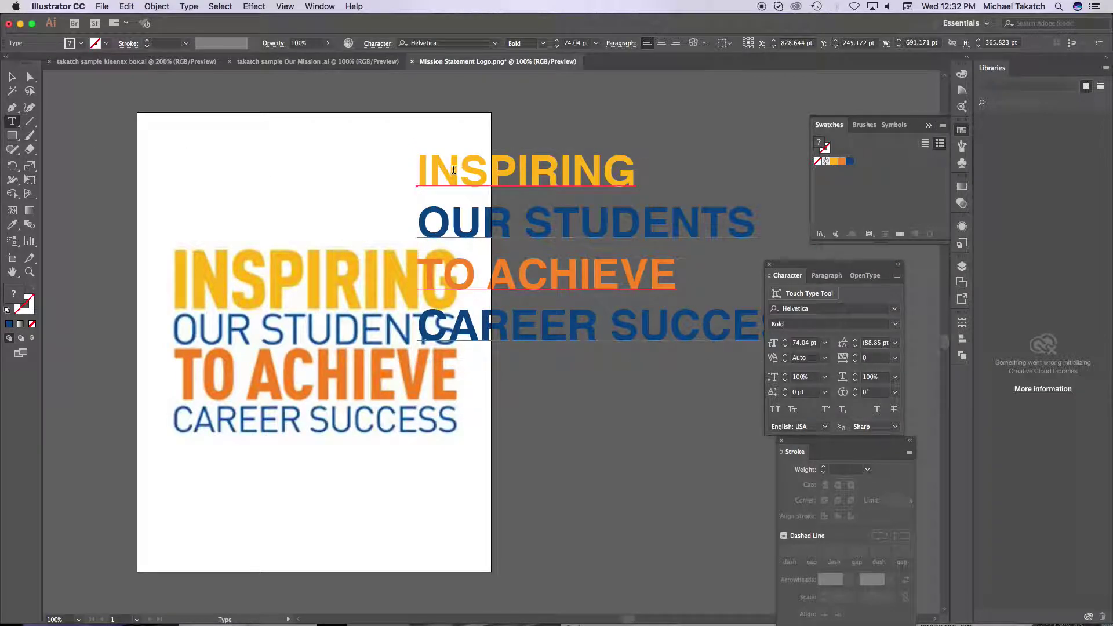
left_click_drag(420, 160, 638, 174)
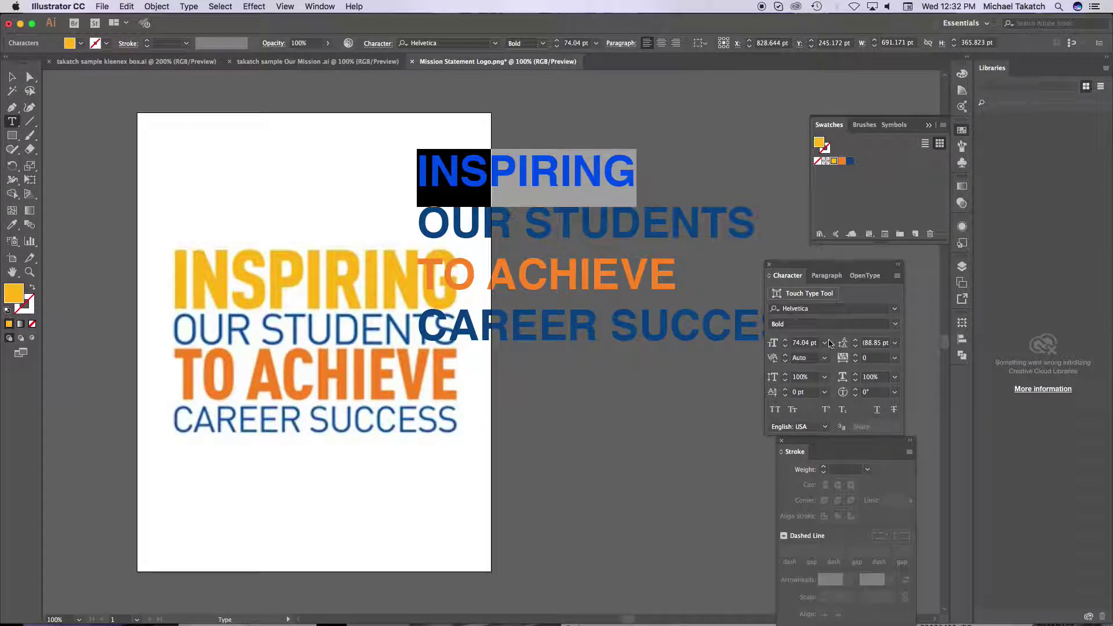
left_click(792, 343)
type("77")
key("Return")
key("Up")
key("Up")
key("Up")
key("Up")
key("Up")
key("Up")
key("Up")
key("Up")
key("Up")
key("Up")
key("Up")
key("Up")
key("Up")
key("Up")
key("Up")
key("Up")
key("Up")
key("Up")
key("Up")
key("Up")
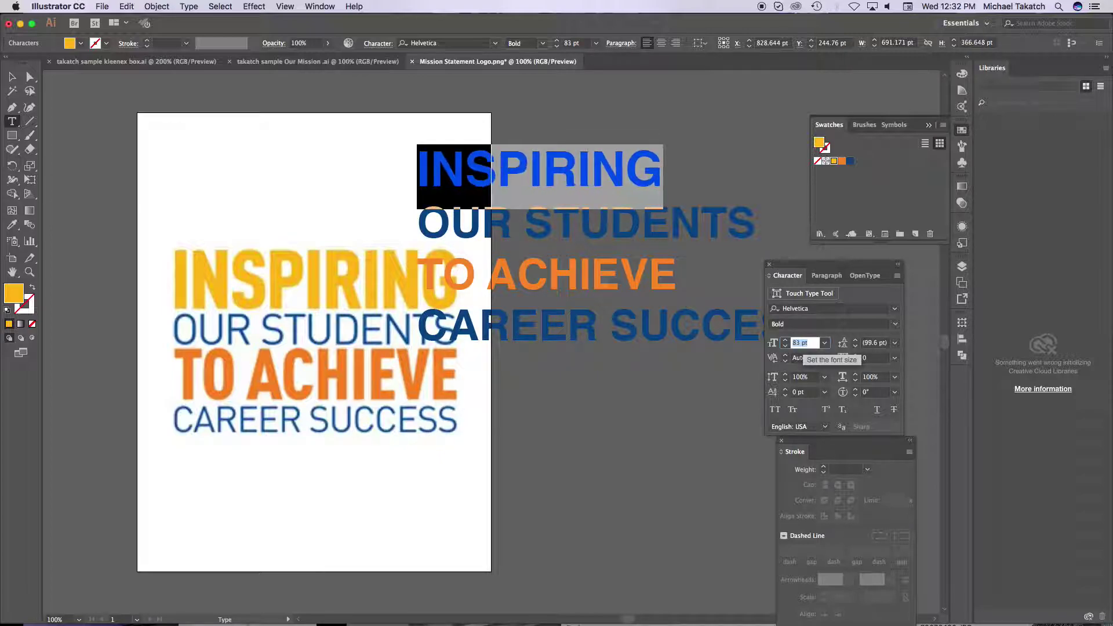
key("Up")
key("Up")
key("Up")
key("Up")
key("Up")
key("Up")
key("Up")
key("Up")
key("Up")
key("Up")
key("Up")
key("Up")
key("Up")
key("Up")
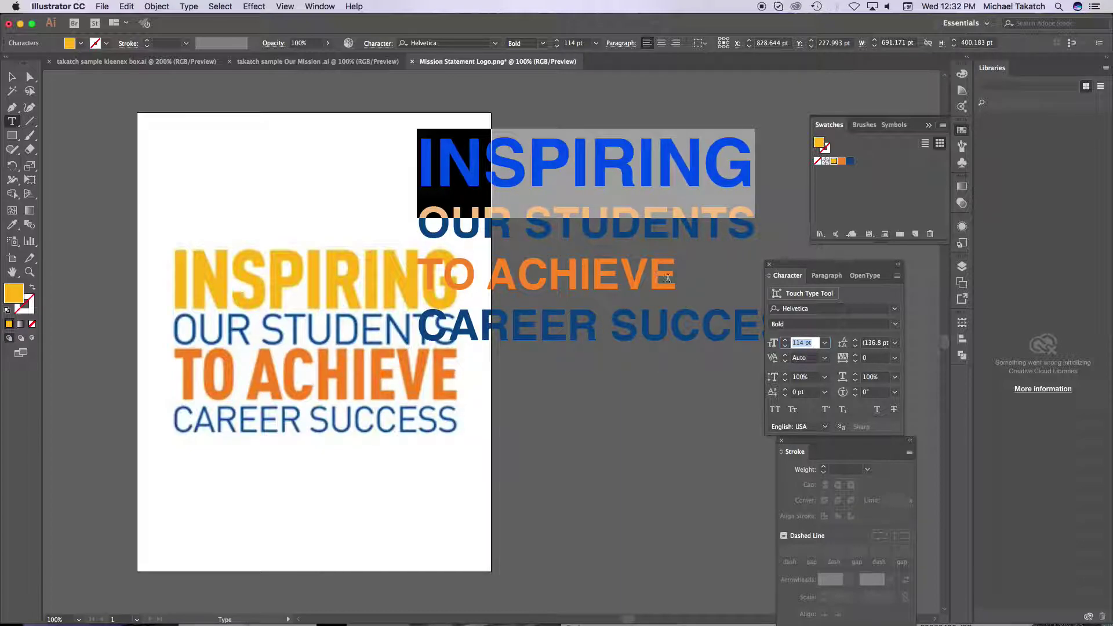
- Center-align the whole text block and move it back to the right of the logo image
left_click_drag(680, 278, 416, 264)
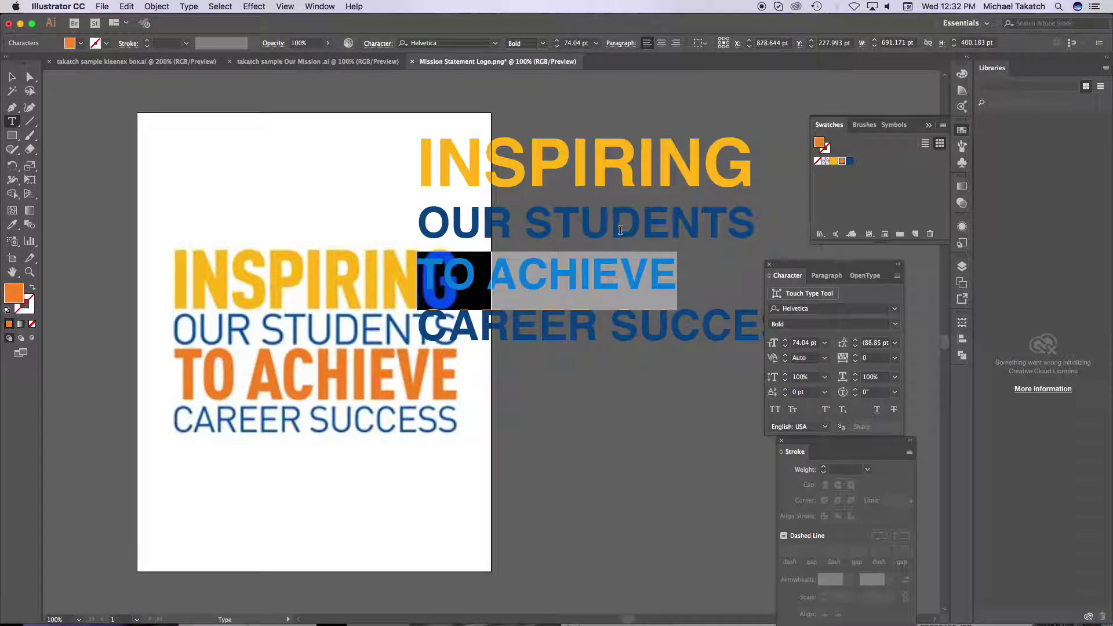
left_click(11, 76)
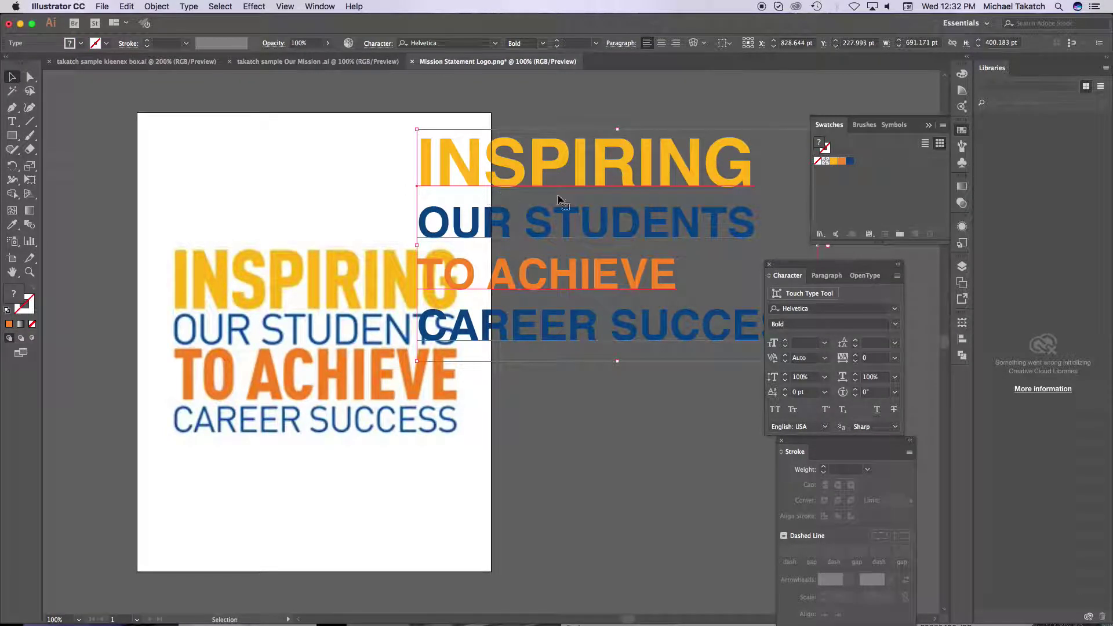
left_click(826, 276)
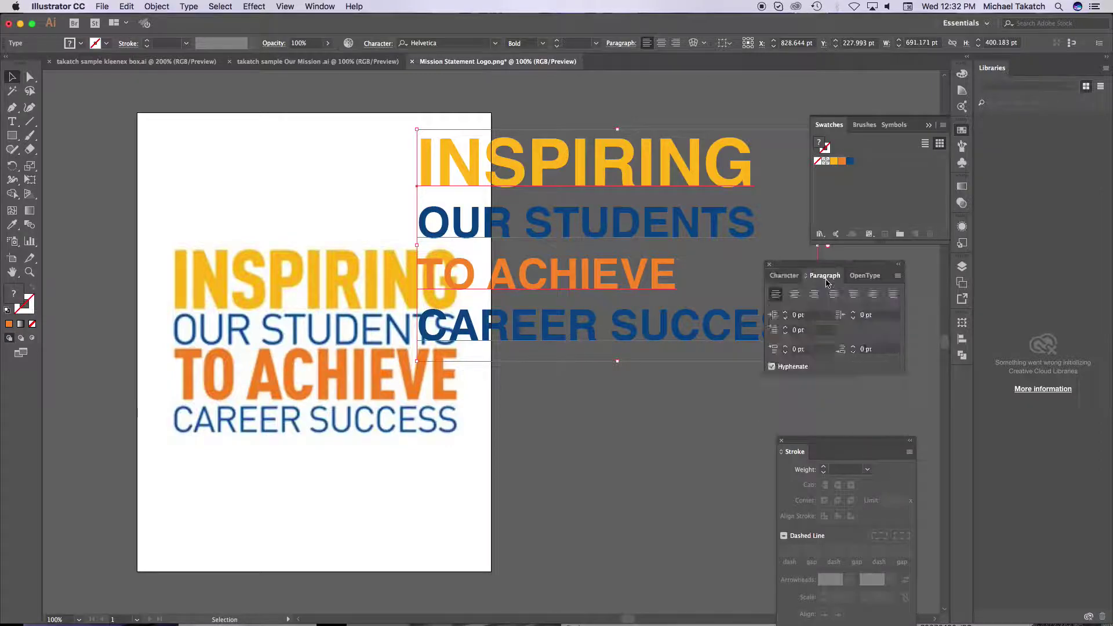
left_click(795, 295)
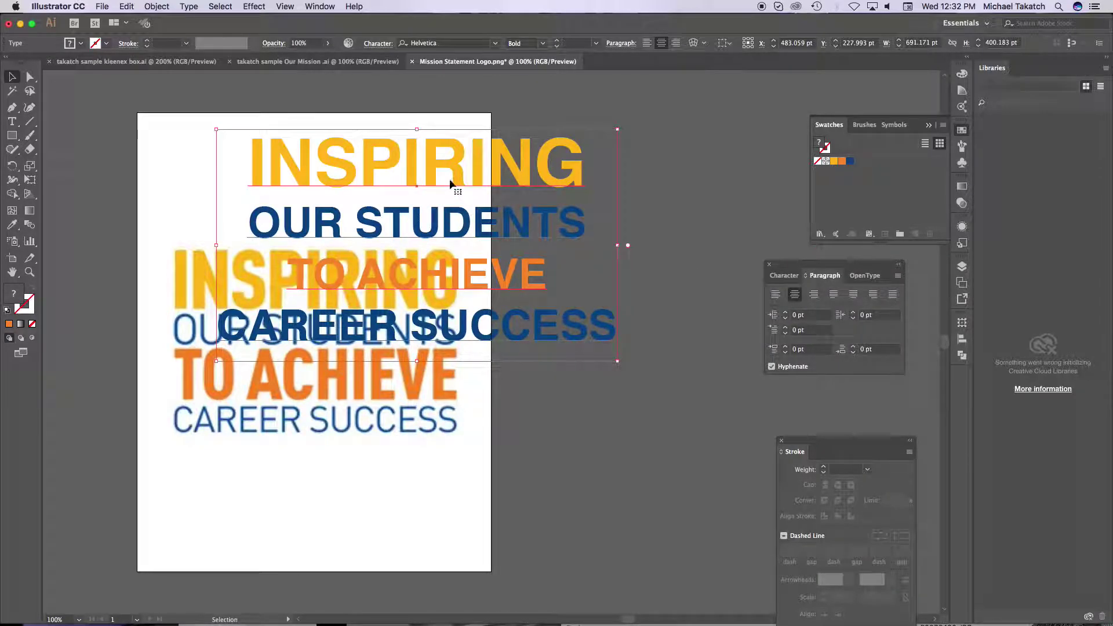
left_click_drag(287, 154, 502, 162)
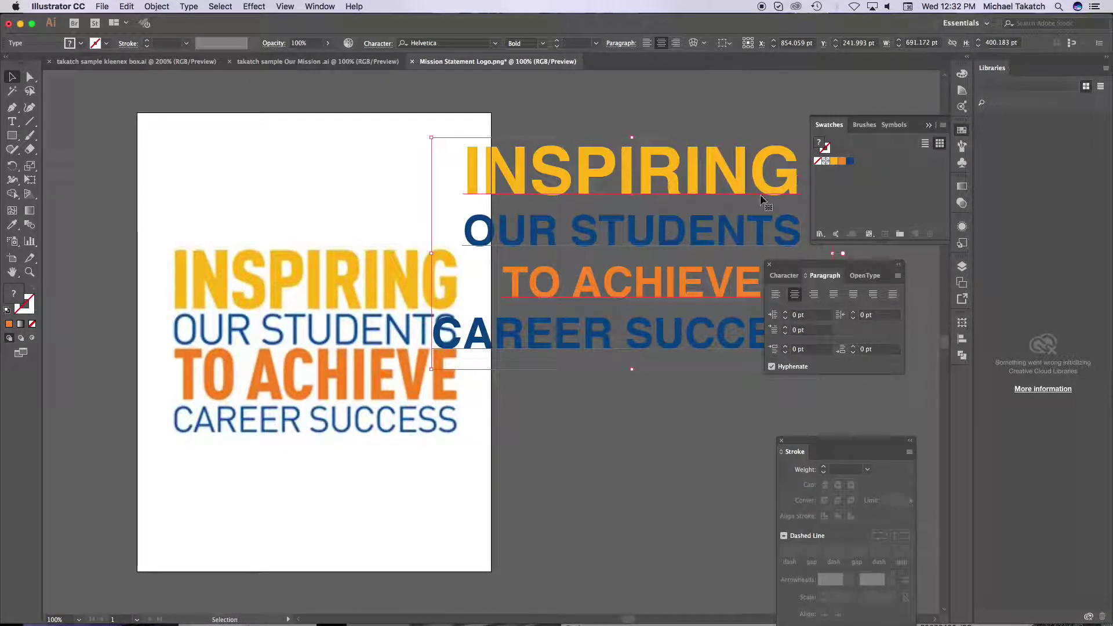
- Set the font size of the TO ACHIEVE line to 89 pt
left_click(12, 122)
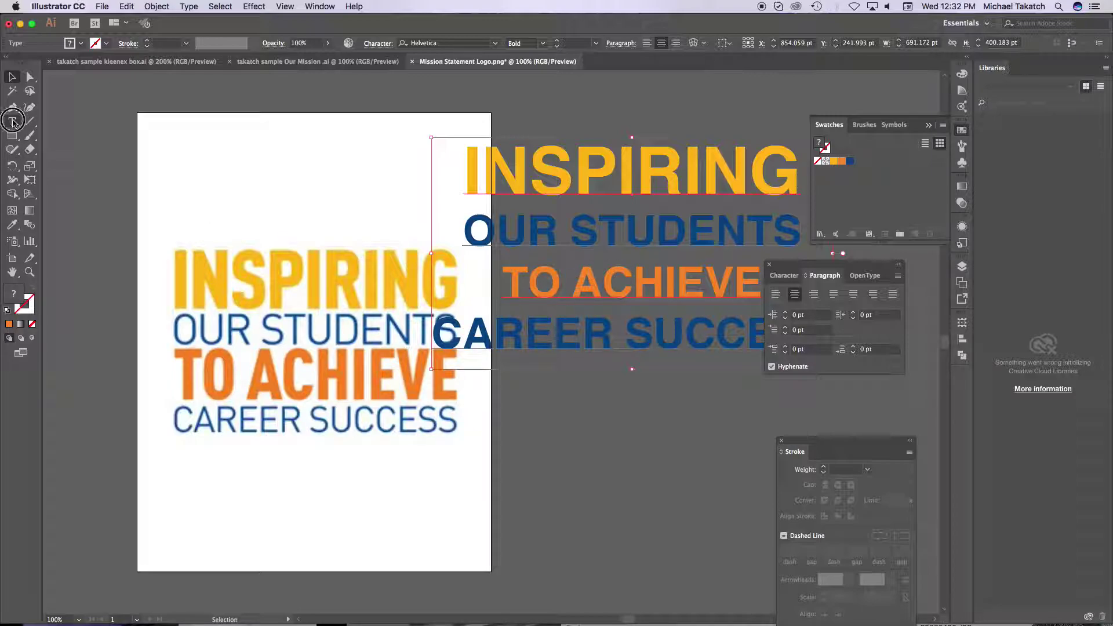
double_click(541, 283)
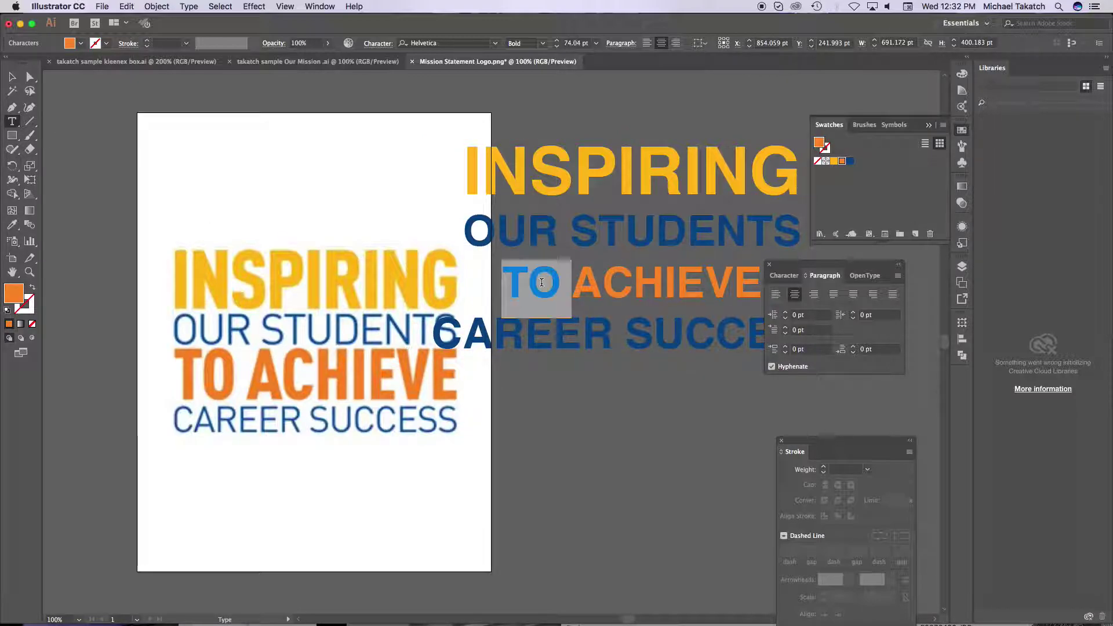
triple_click(541, 283)
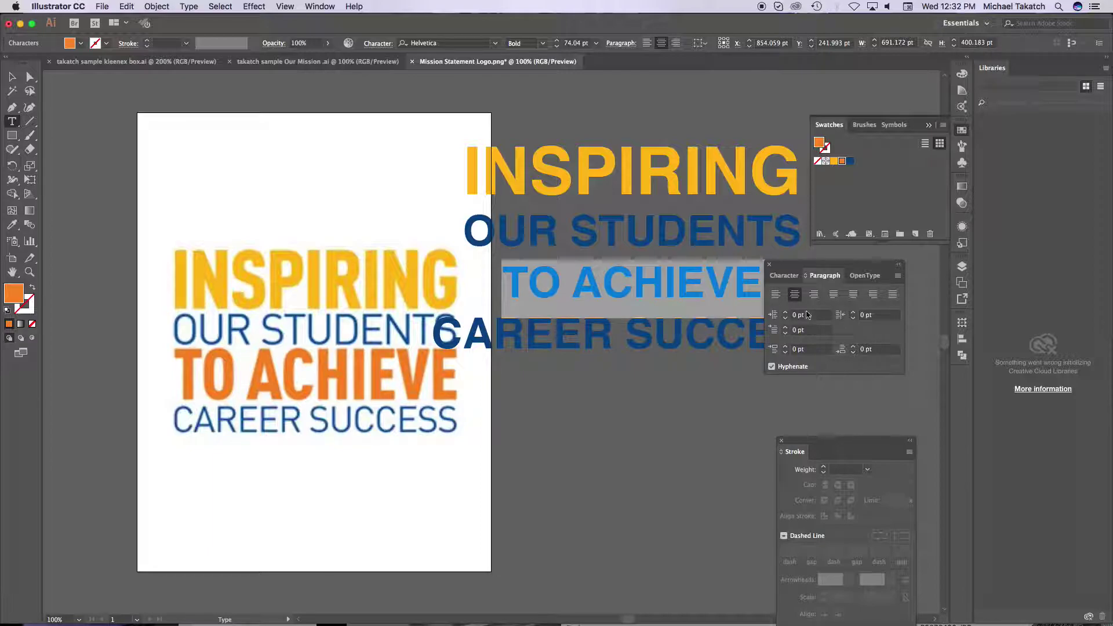
left_click(785, 275)
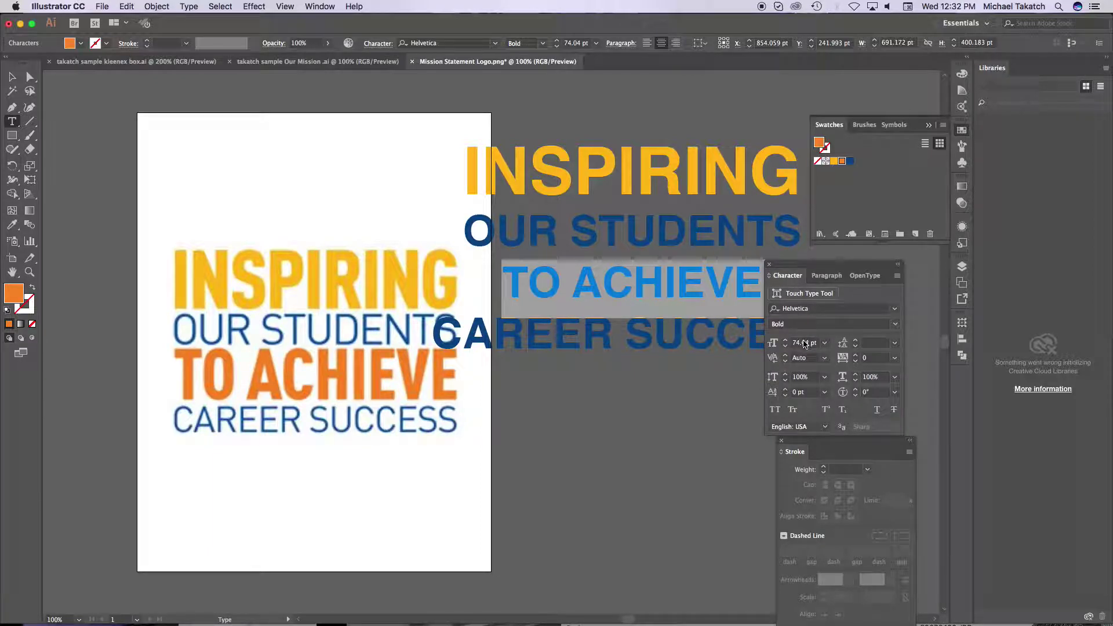
left_click(803, 343)
key("Up")
key("Up")
key("Up")
key("Up")
key("Up")
key("Up")
key("Up")
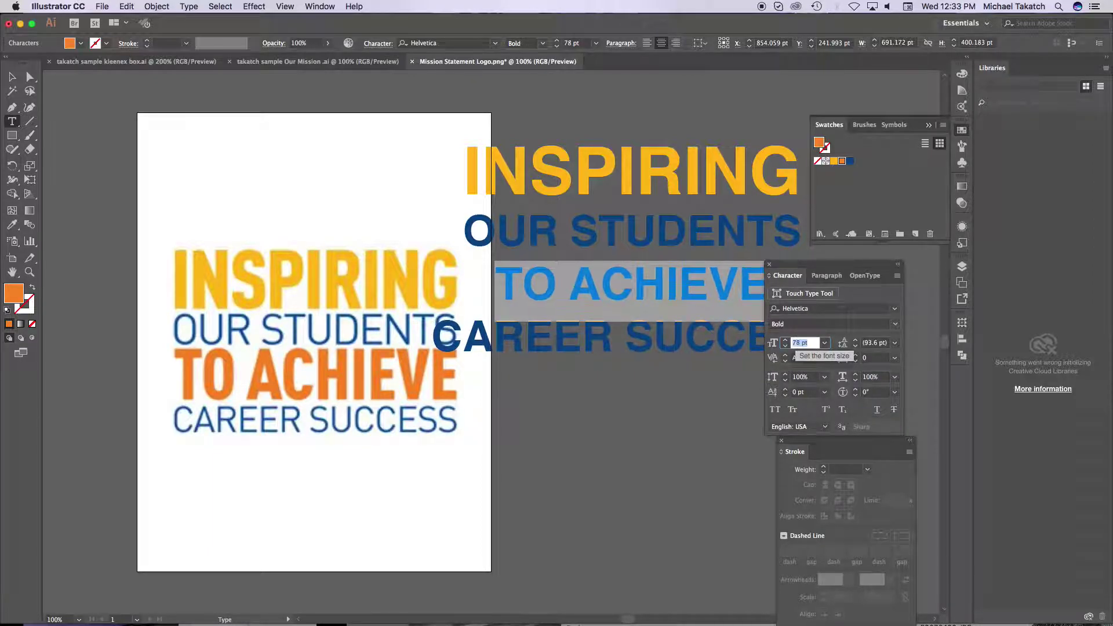
key("Up")
key("Up")
key("Up")
key("Up")
key("Up")
key("Up")
key("Up")
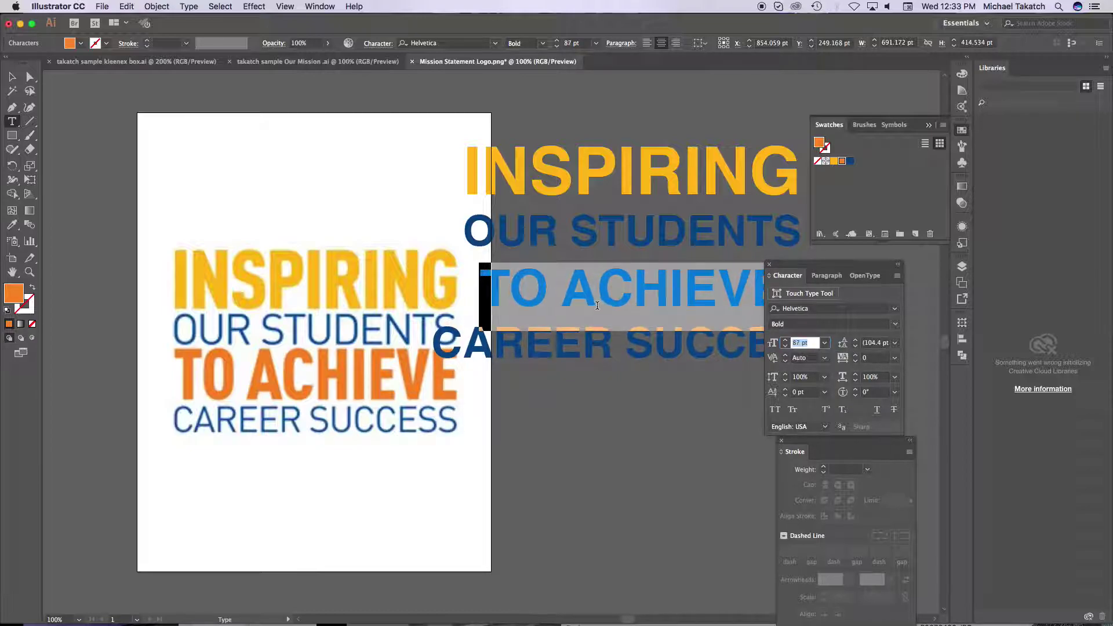
key("Up")
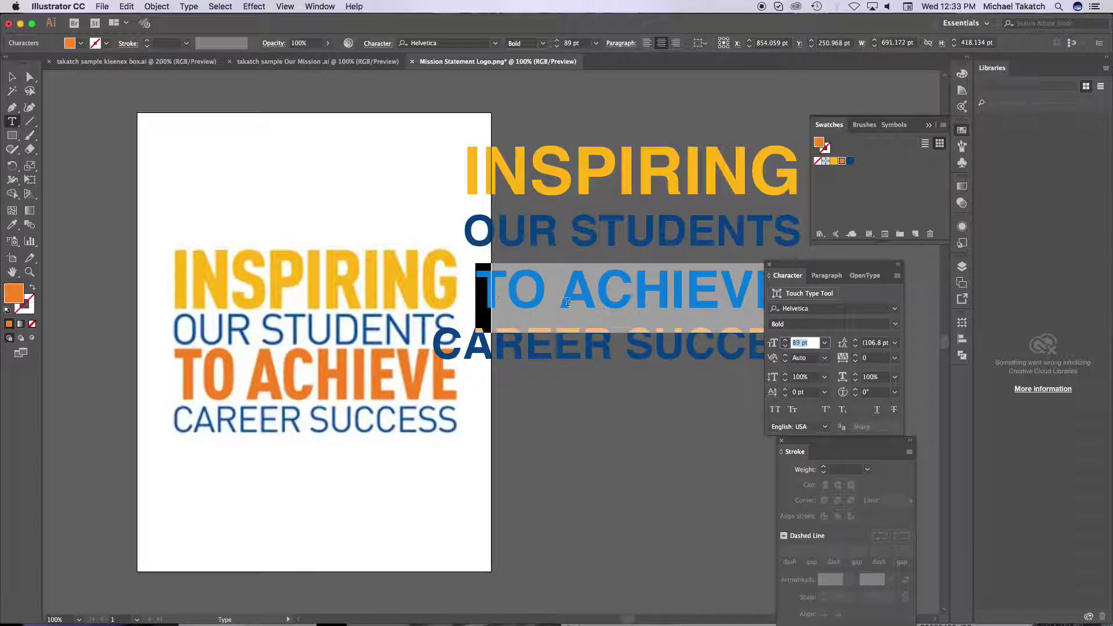
- Move the Character panel below the text and set the OUR STUDENTS and CAREER SUCCESS lines to Helvetica Regular
left_click_drag(814, 277, 620, 419)
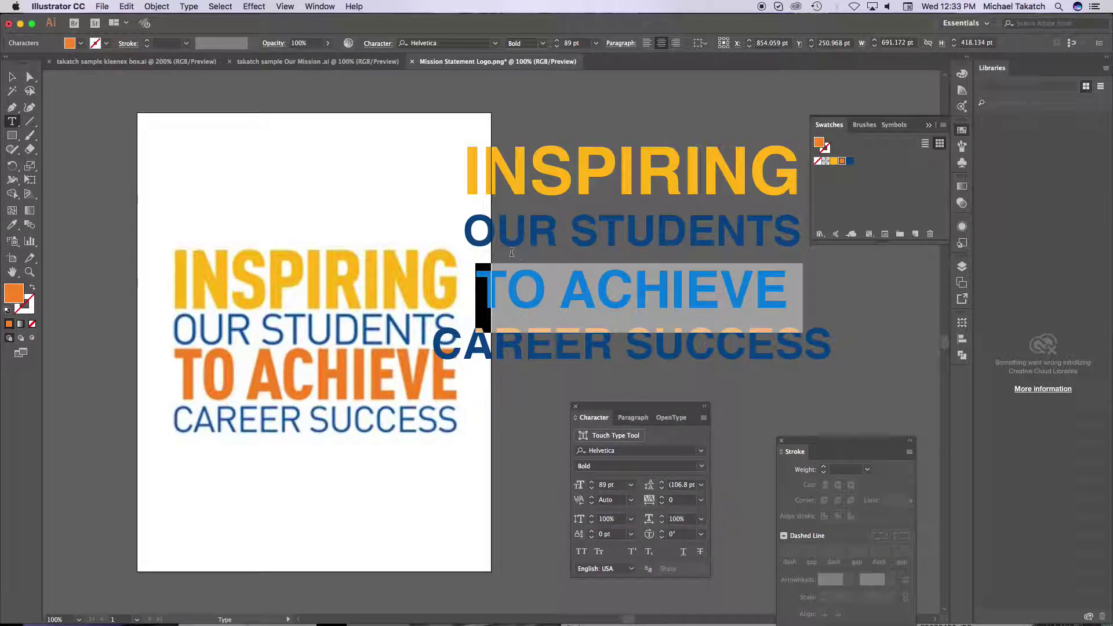
left_click_drag(471, 228, 806, 238)
left_click(702, 470)
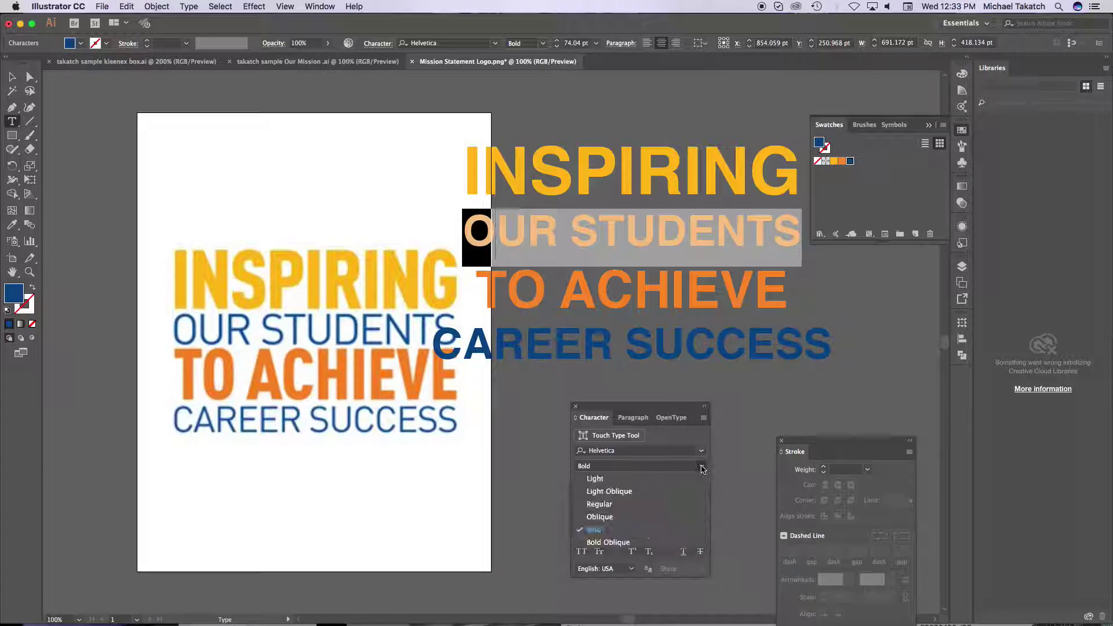
left_click(610, 511)
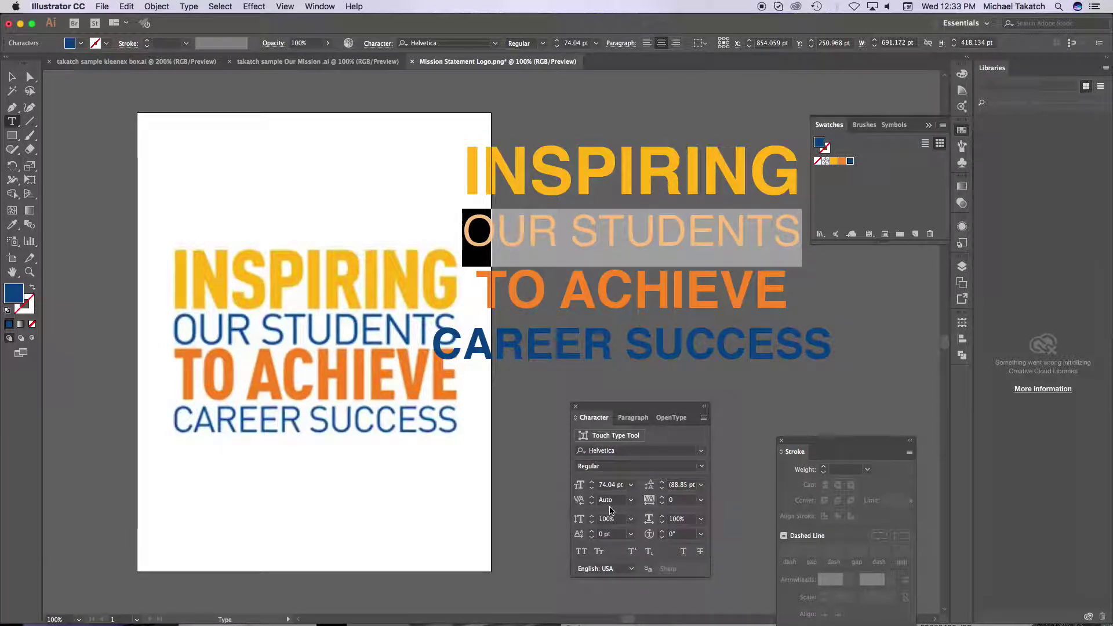
left_click(522, 347)
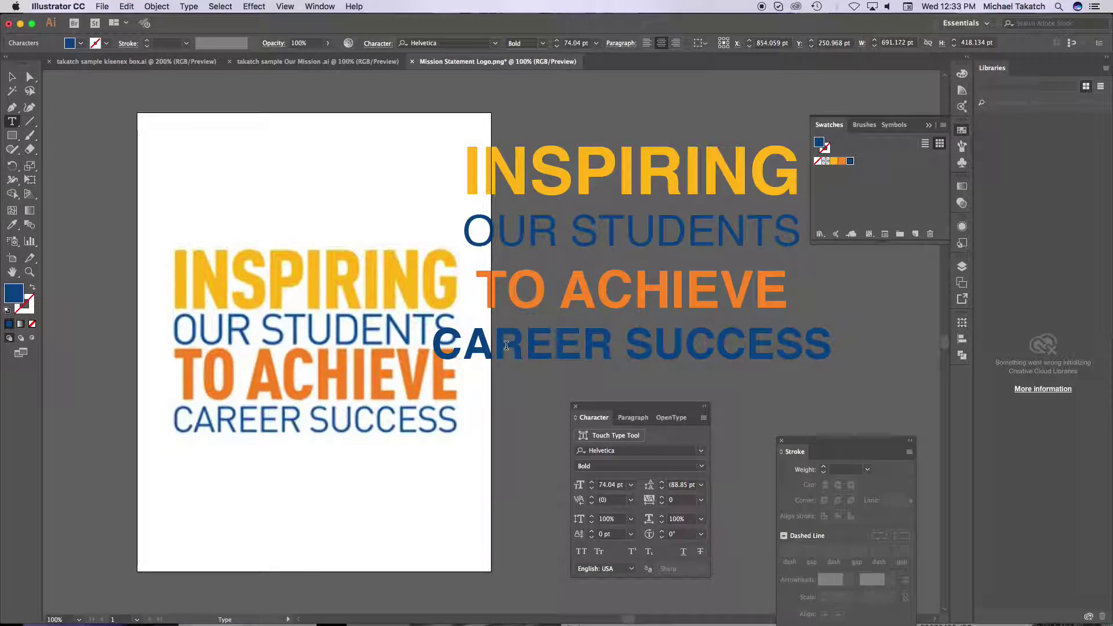
triple_click(522, 348)
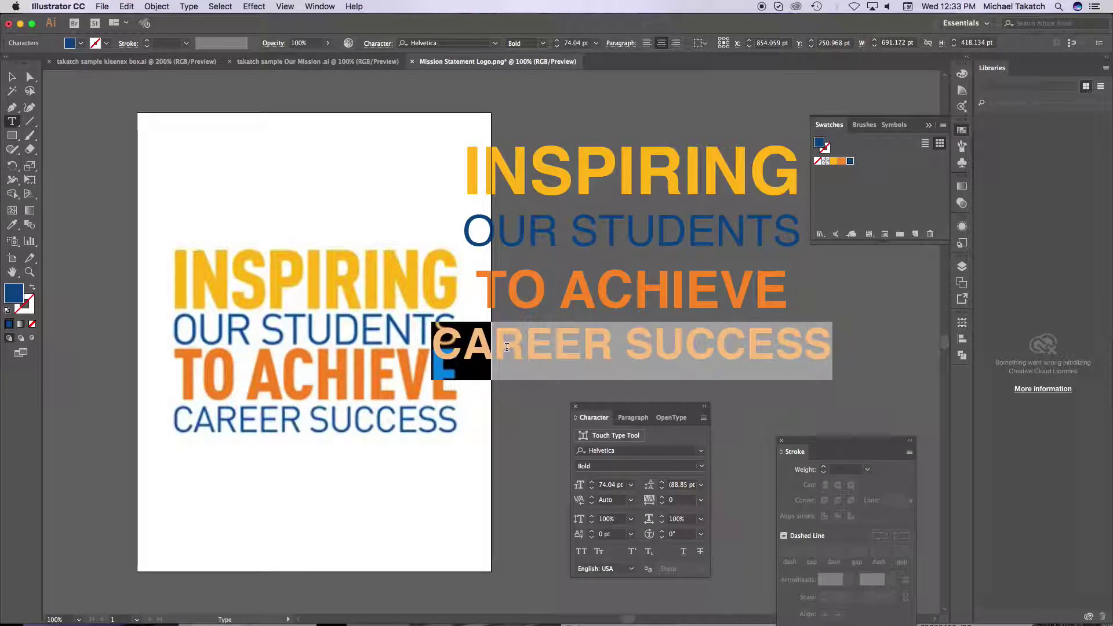
left_click(702, 466)
left_click(609, 505)
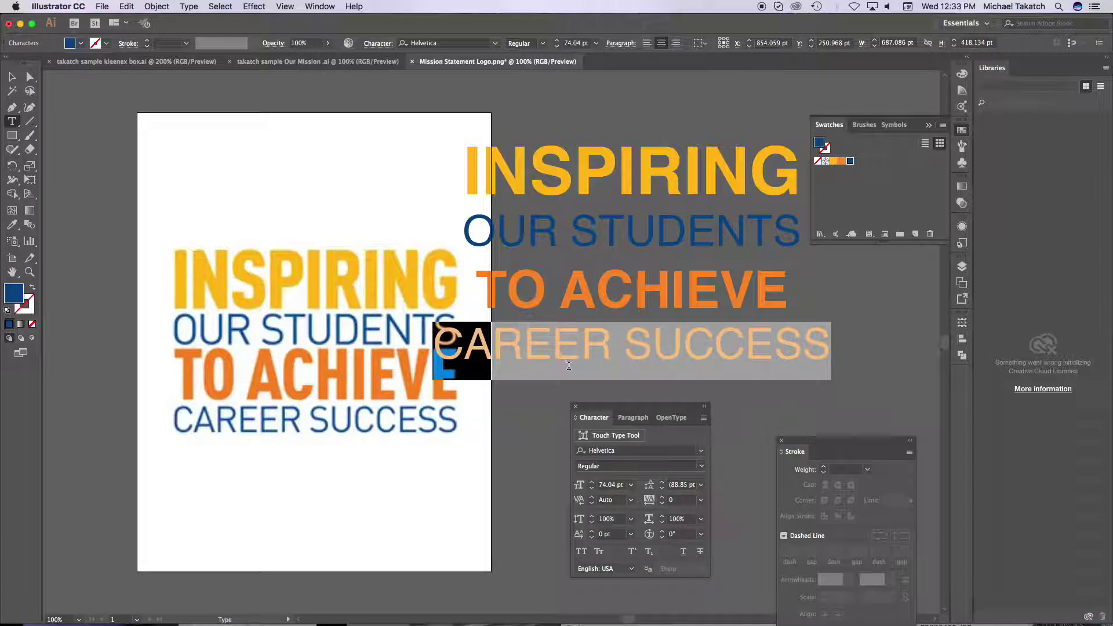
- Reduce the CAREER SUCCESS line to 62 pt so it matches the width of the OUR STUDENTS line
left_click(615, 484)
type("74")
key("Return")
key("Down")
key("Down")
key("Down")
key("Down")
key("Down")
key("Down")
key("Down")
key("Down")
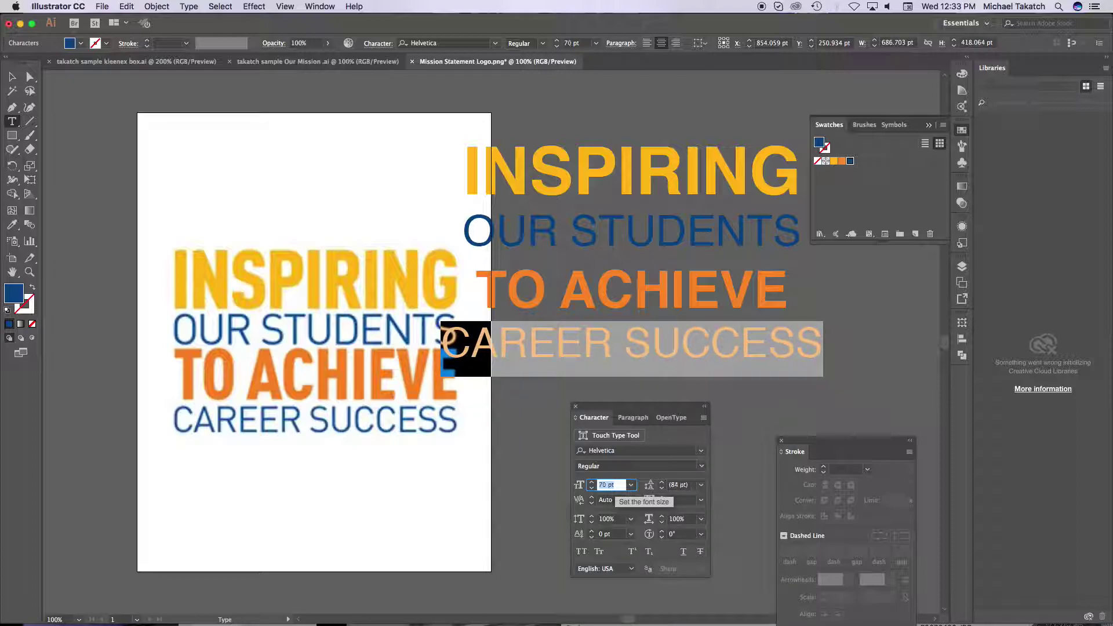
key("Down")
key("Down")
key("Down")
key("Down")
key("Down")
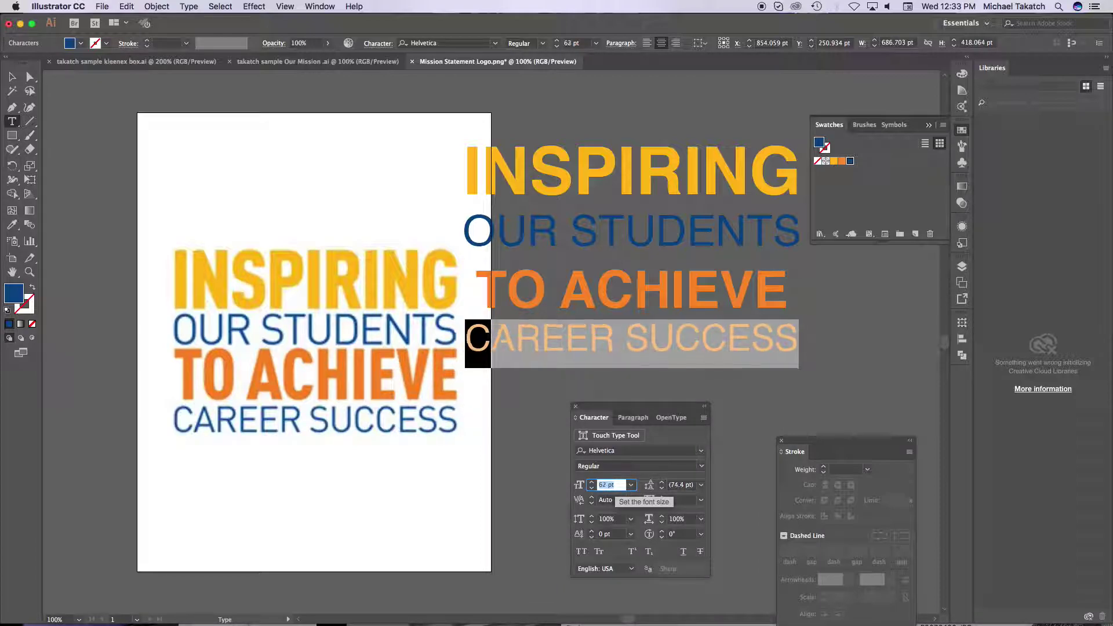
- Enlarge the condensed TO ACHIEVE line to 138 pt so it spans about the width of the other lines
left_click(577, 289)
double_click(578, 289)
triple_click(578, 289)
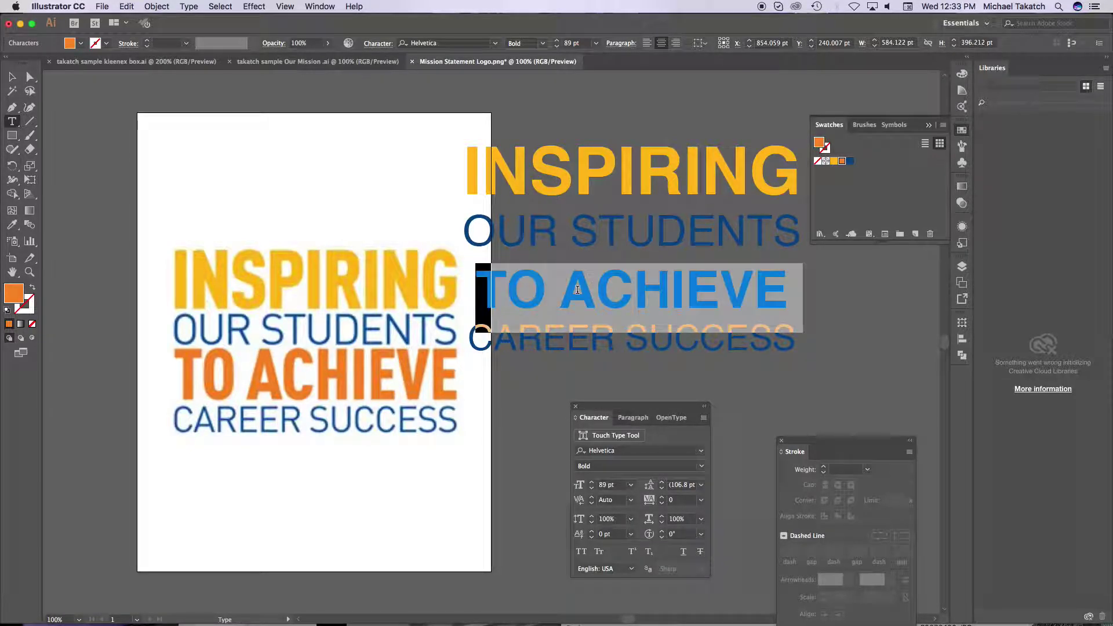
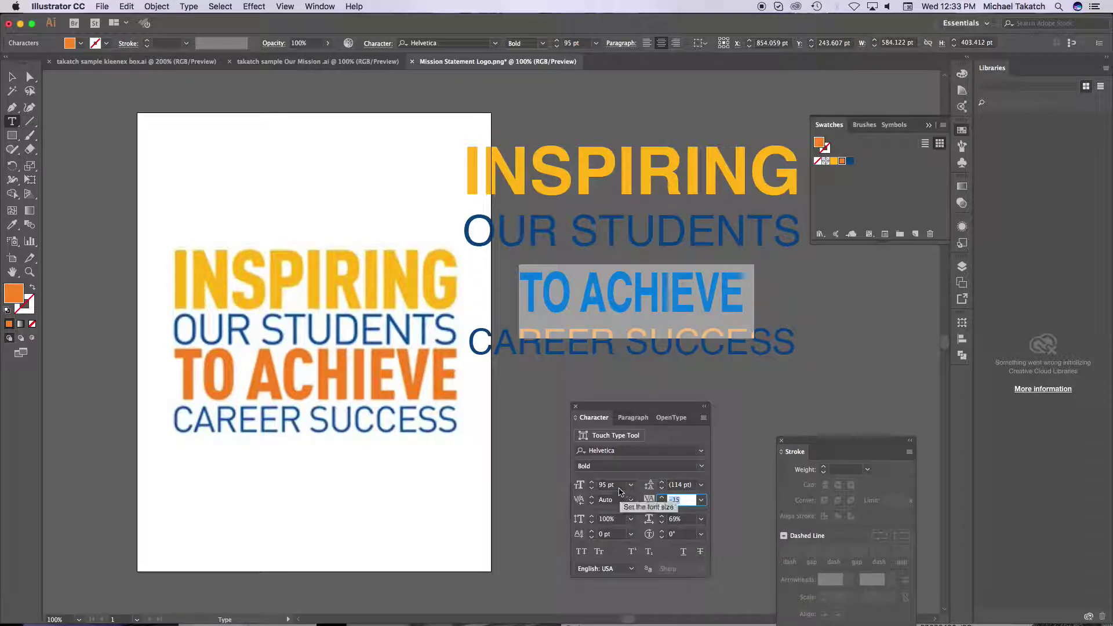
left_click(618, 486)
key("Up")
key("Up")
key("Up")
key("Up")
key("Up")
key("Up")
key("Up")
key("Up")
key("Up")
key("Up")
key("Up")
key("Up")
key("Up")
key("Up")
key("Up")
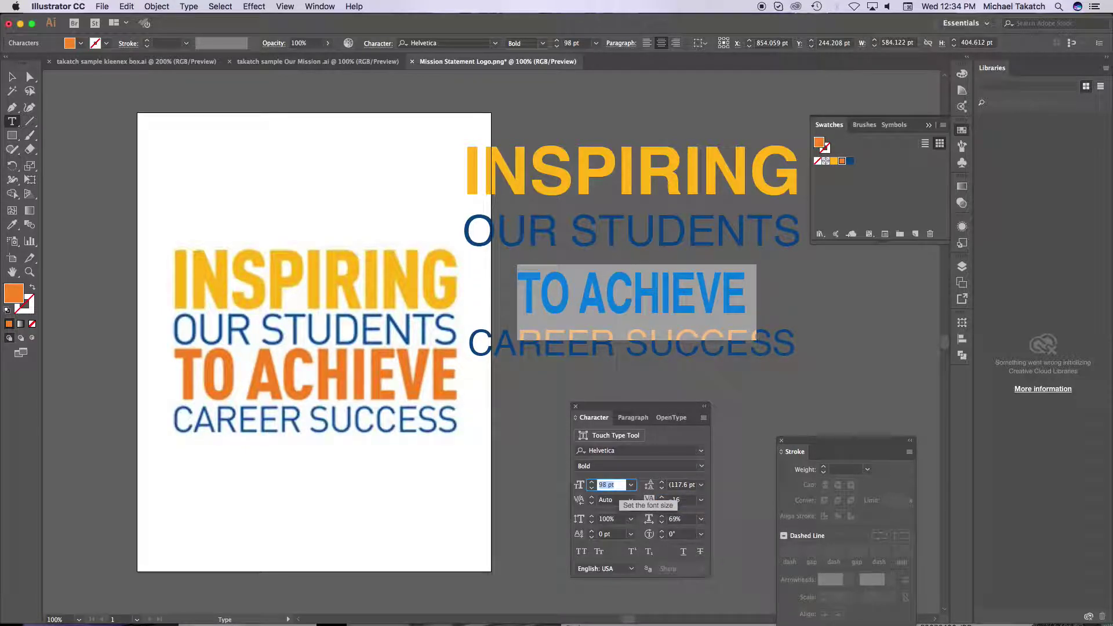
key("Up")
key("Up")
key("Up")
key("Up")
key("Up")
key("Up")
key("Up")
key("Up")
key("Up")
key("Up")
key("Up")
key("Up")
key("Up")
key("Up")
key("Up")
key("Up")
key("Up")
key("Up")
key("Up")
key("Up")
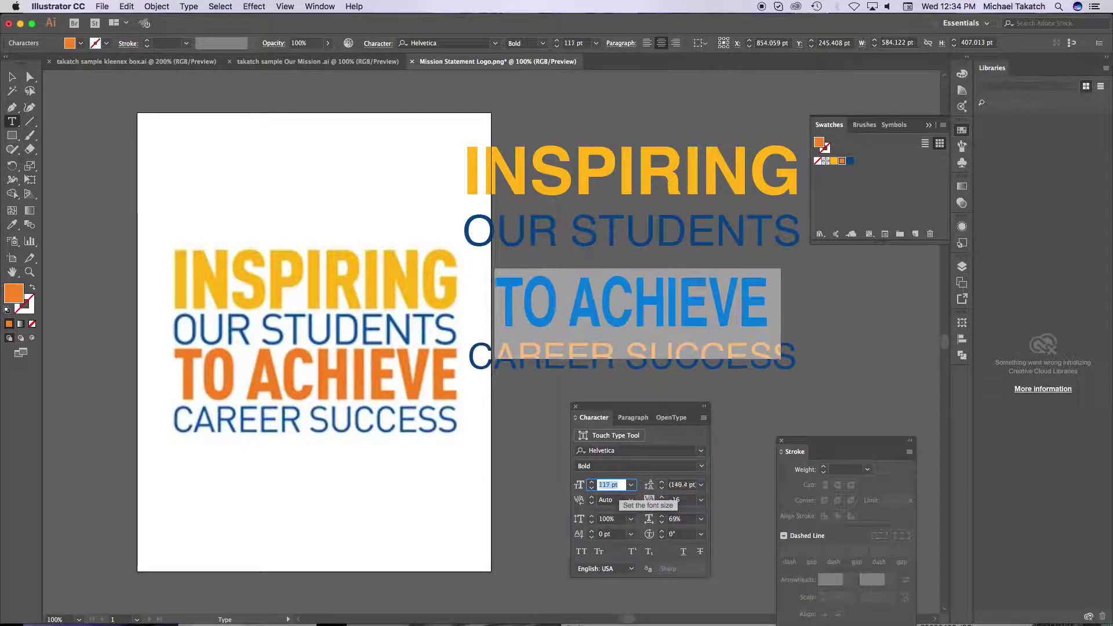
key("Up")
key("Up")
key("Up")
key("Up")
key("Up")
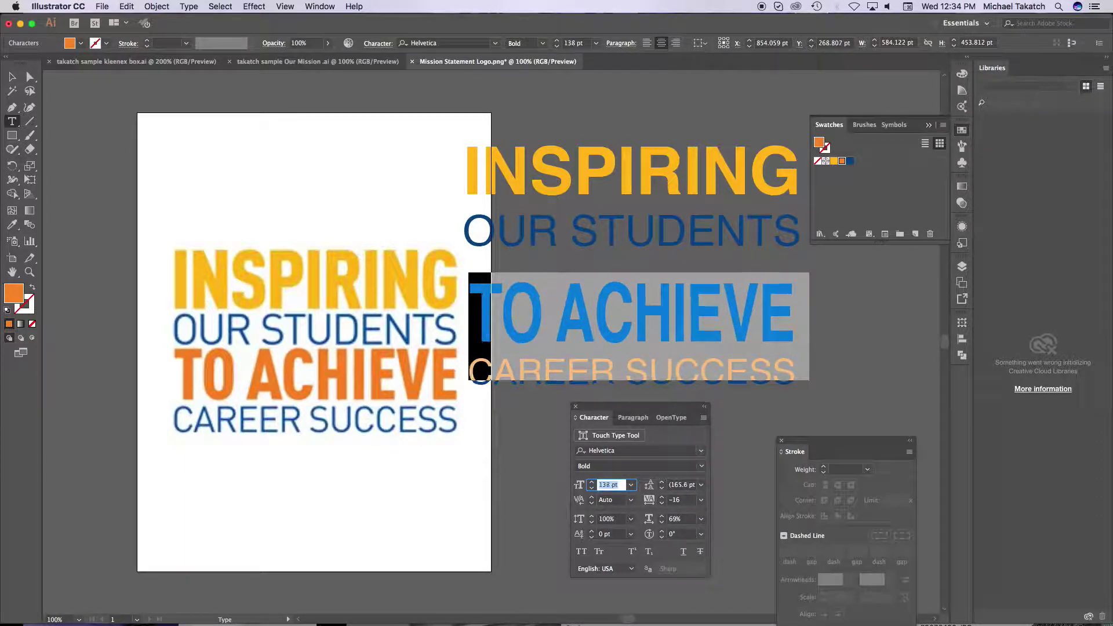
- Set the horizontal scale of the INSPIRING line to 102%
triple_click(563, 181)
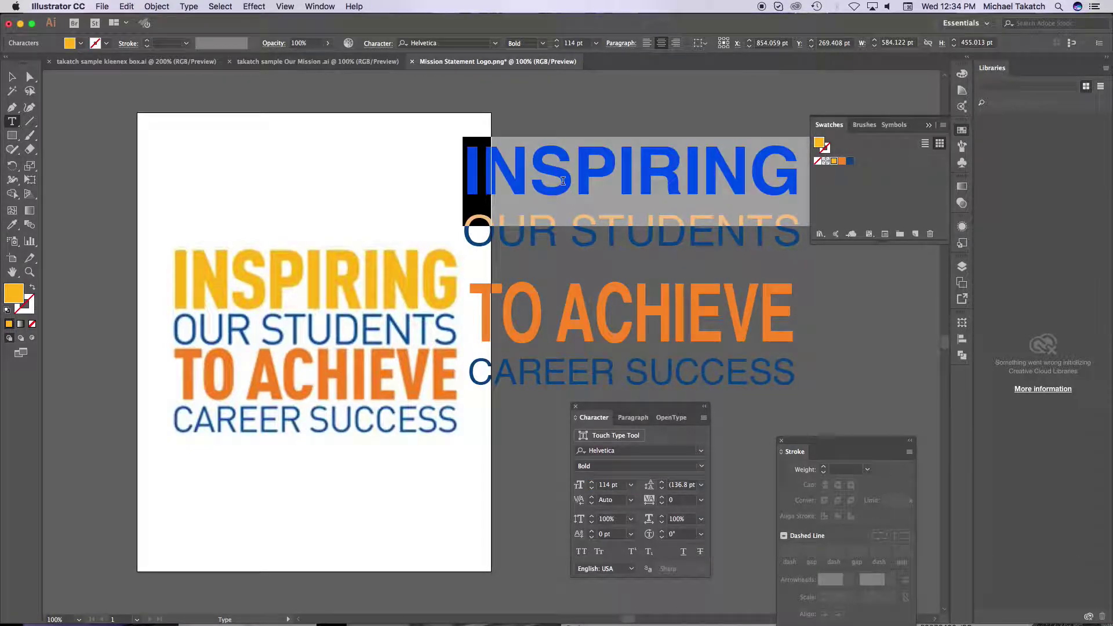
left_click(688, 520)
key("Up")
key("Up")
key("Up")
key("Up")
key("Up")
key("Up")
key("Up")
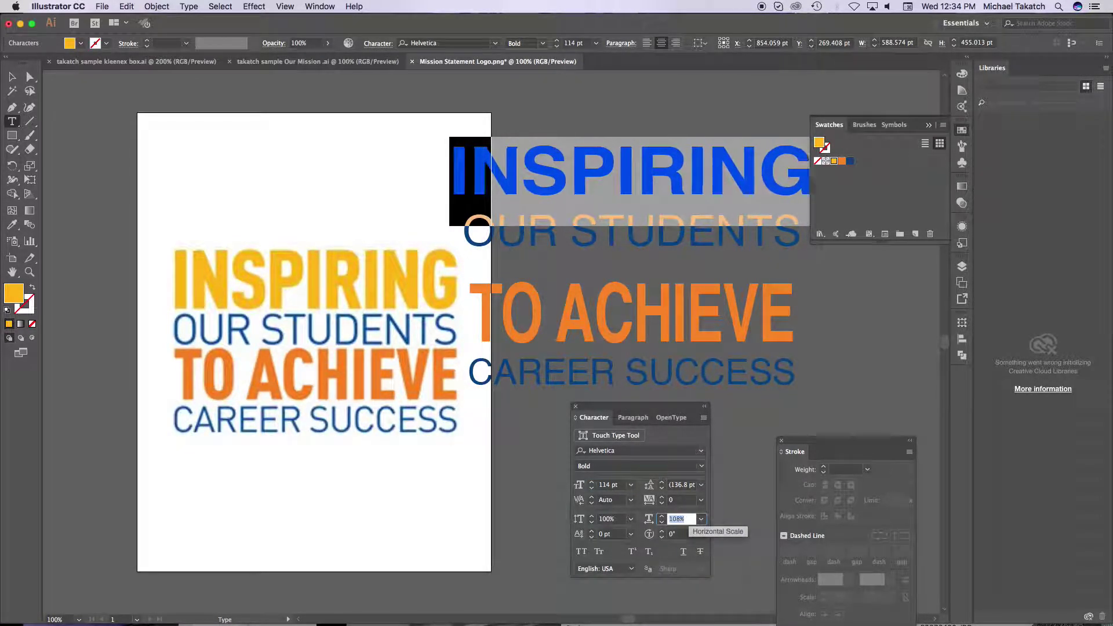
key("Down")
key("Down")
key("Down")
key("Down")
key("Down")
- Stretch the INSPIRING line taller by setting its vertical scale to 128%
left_click(622, 520)
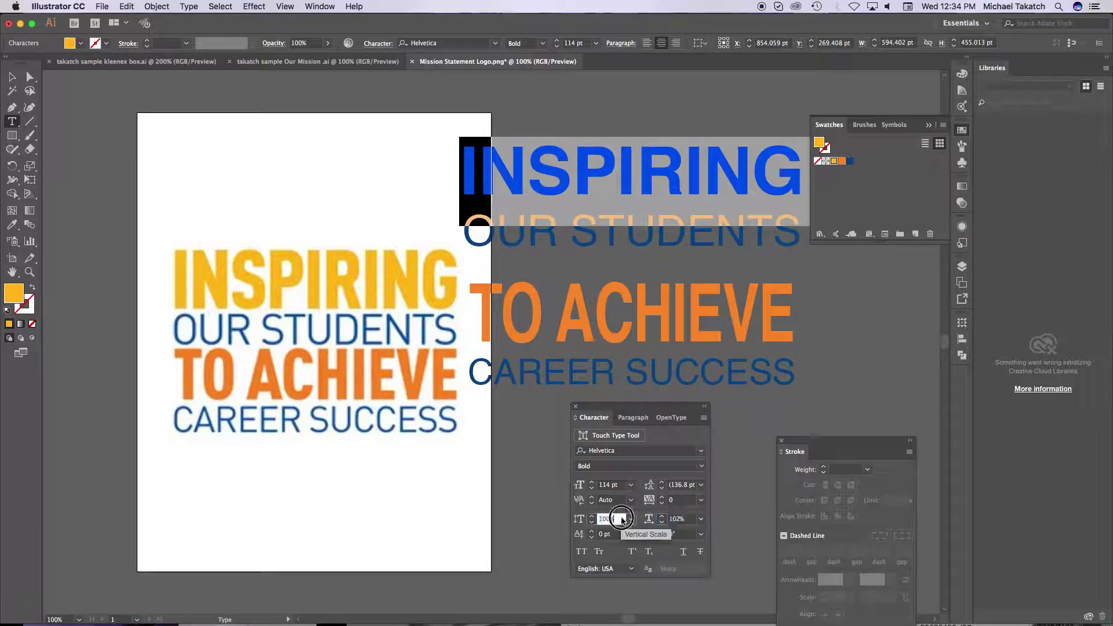
key("Up")
key("Up")
key("Up")
key("Up")
key("Up")
key("Up")
key("Up")
key("Up")
key("Up")
key("Up")
key("Up")
key("Up")
key("Up")
key("Up")
key("Up")
key("Up")
key("Up")
key("Up")
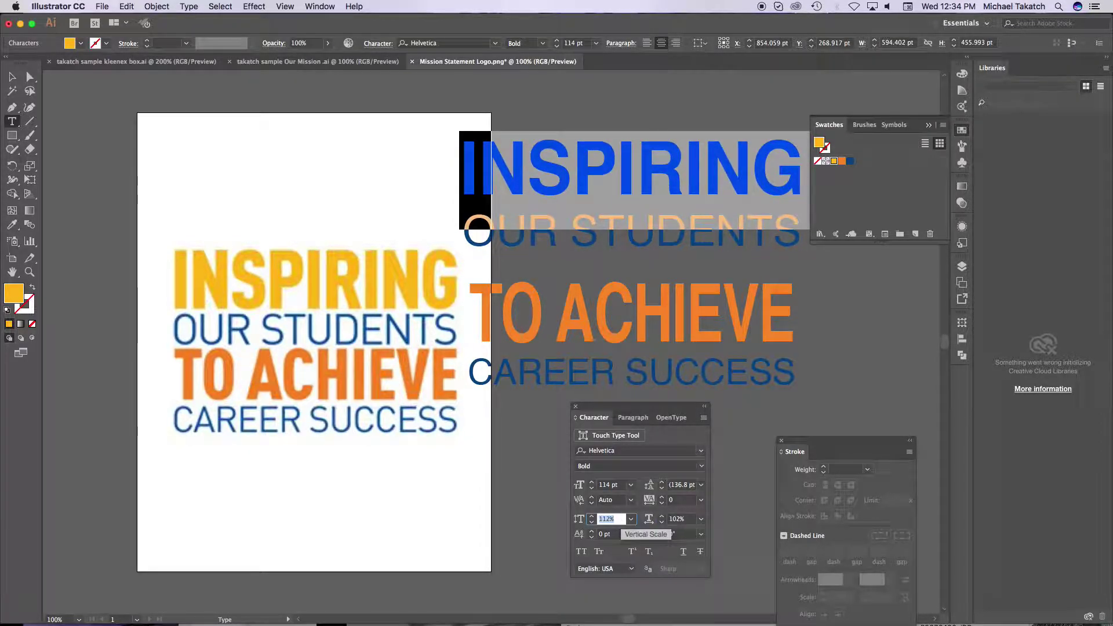
key("Up")
key("Up")
key("Up")
key("Up")
key("Up")
key("Up")
key("Up")
key("Up")
key("Up")
key("Up")
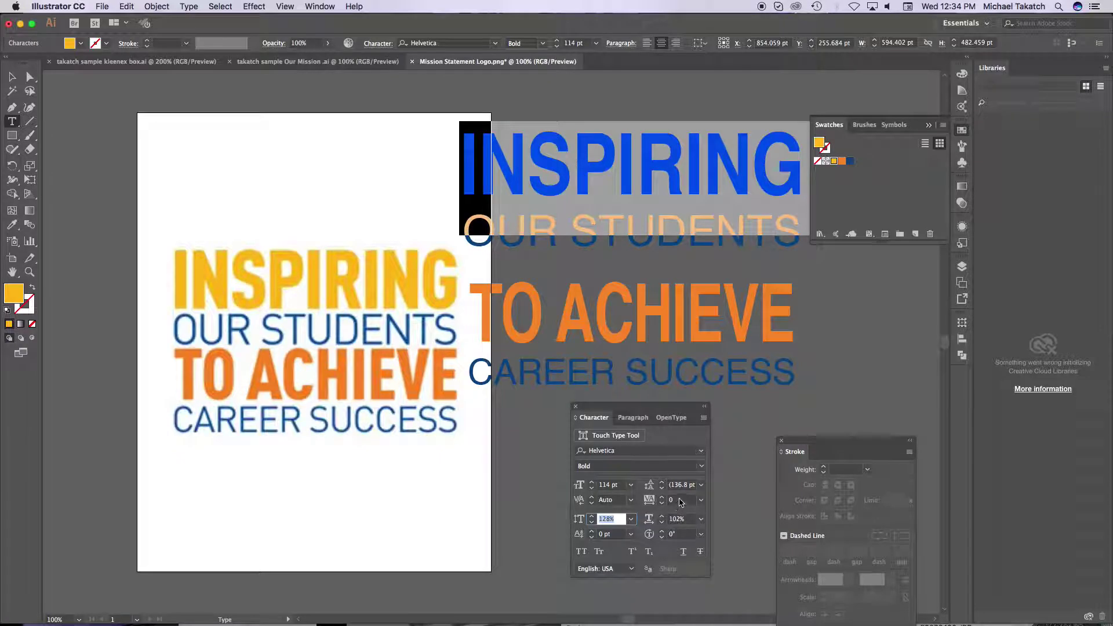
- Tighten the INSPIRING line's tracking to -23 so it matches the width of the TO ACHIEVE line
left_click(681, 501)
key("Down")
key("Down")
key("Down")
key("Down")
key("Down")
key("Down")
key("Down")
key("Down")
key("Down")
key("Down")
key("Down")
key("Down")
key("Down")
key("Down")
key("Down")
key("Down")
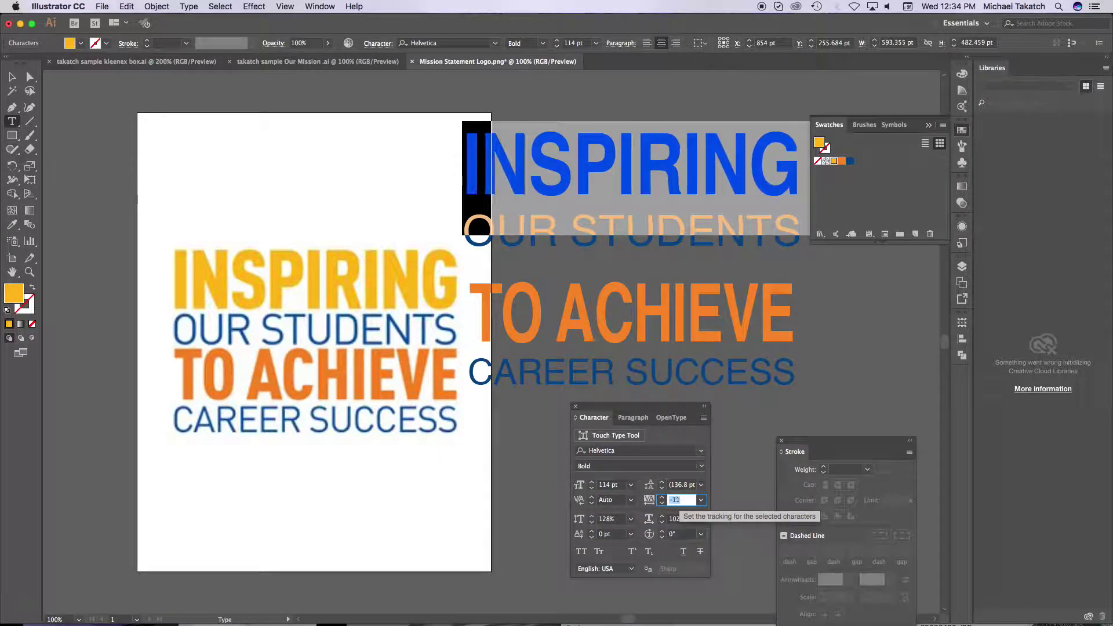
key("Down")
key("Down")
key("Down")
key("Down")
key("Down")
key("Down")
key("Down")
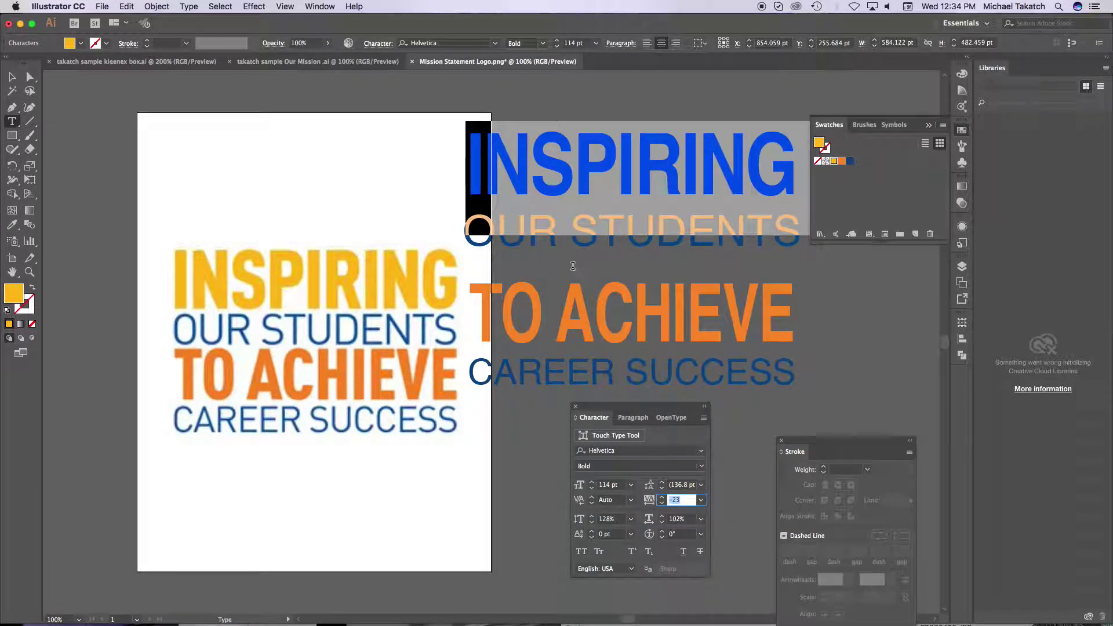
- Condense the OUR STUDENTS line to a horizontal scale of 82%
left_click(546, 237)
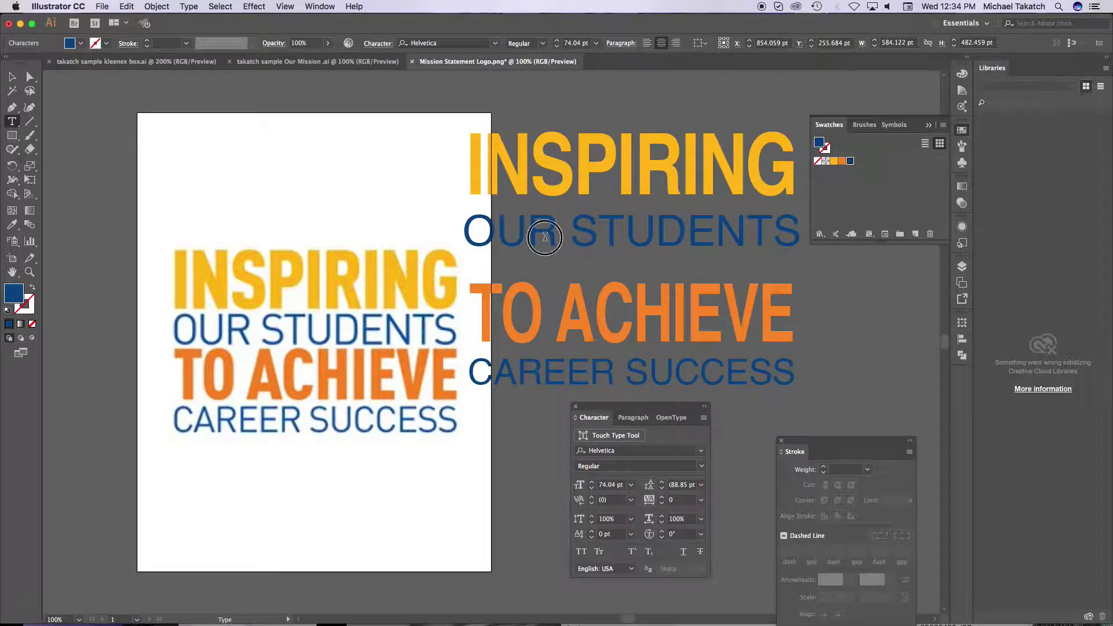
triple_click(545, 236)
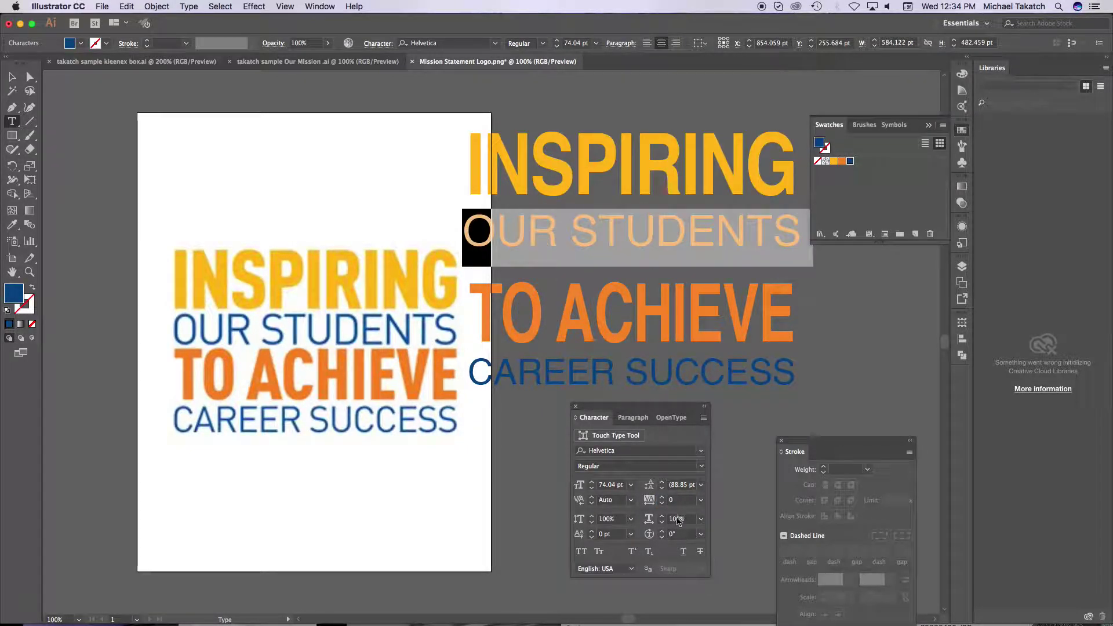
key("Down")
key("Down")
key("Down")
key("Down")
key("Down")
key("Down")
key("Down")
key("Down")
key("Down")
key("Down")
key("Down")
key("Down")
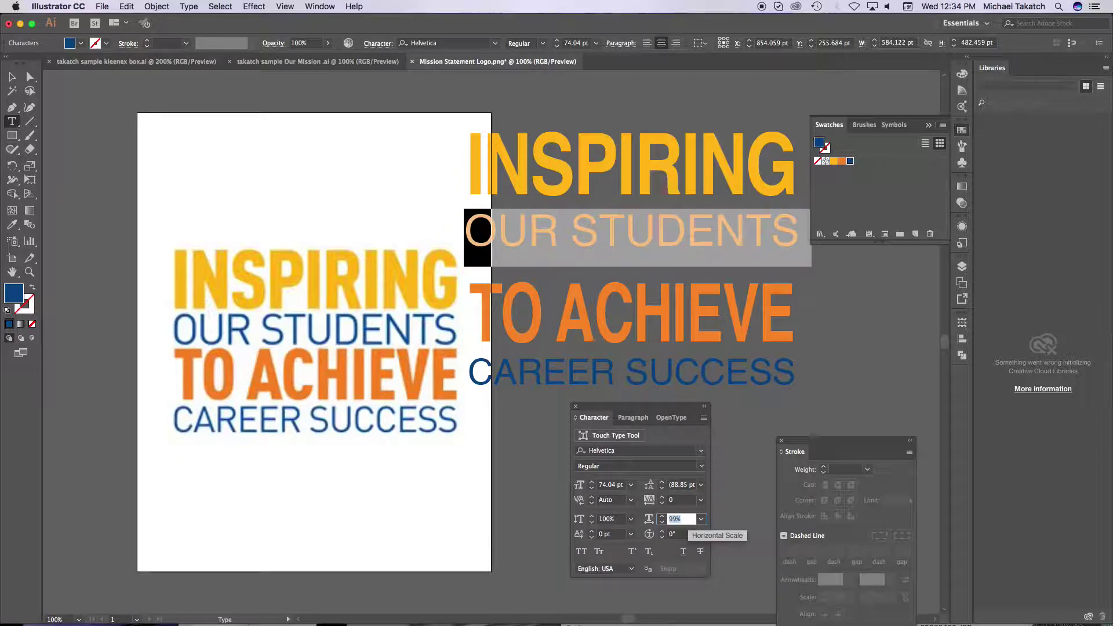
key("Down")
key("Down")
key("Down")
key("Down")
key("Down")
key("Down")
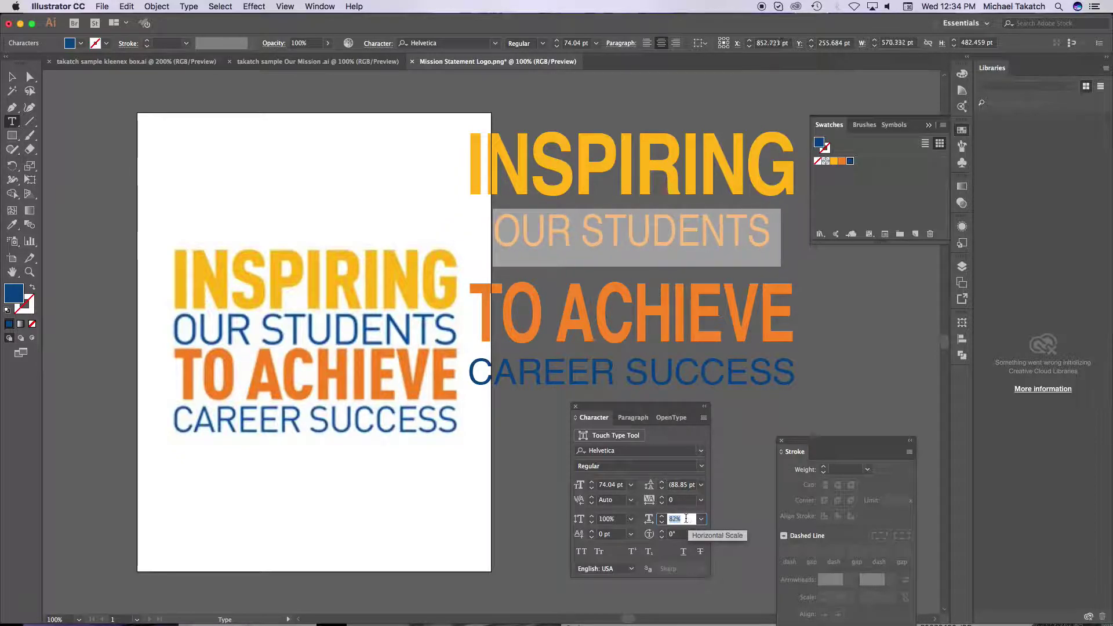
- Enlarge the OUR STUDENTS line to 86 pt so it spans the width of the other lines
left_click(609, 485)
type("75")
key("Return")
key("Up")
key("Up")
key("Up")
key("Up")
key("Up")
key("Up")
key("Up")
key("Up")
key("Up")
key("Up")
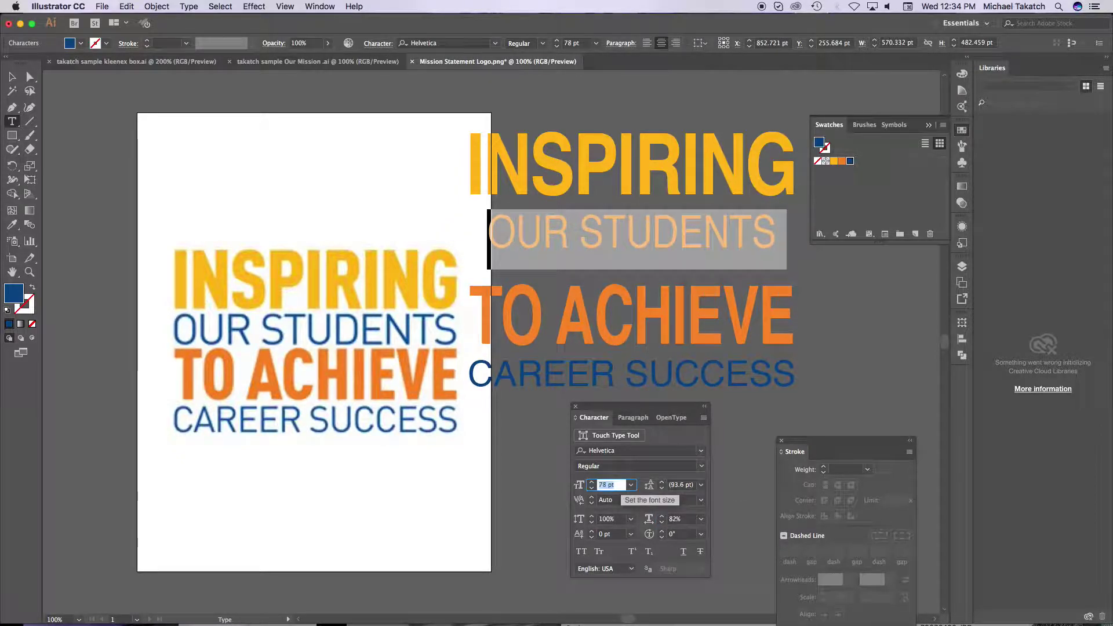
key("Up")
key("Up")
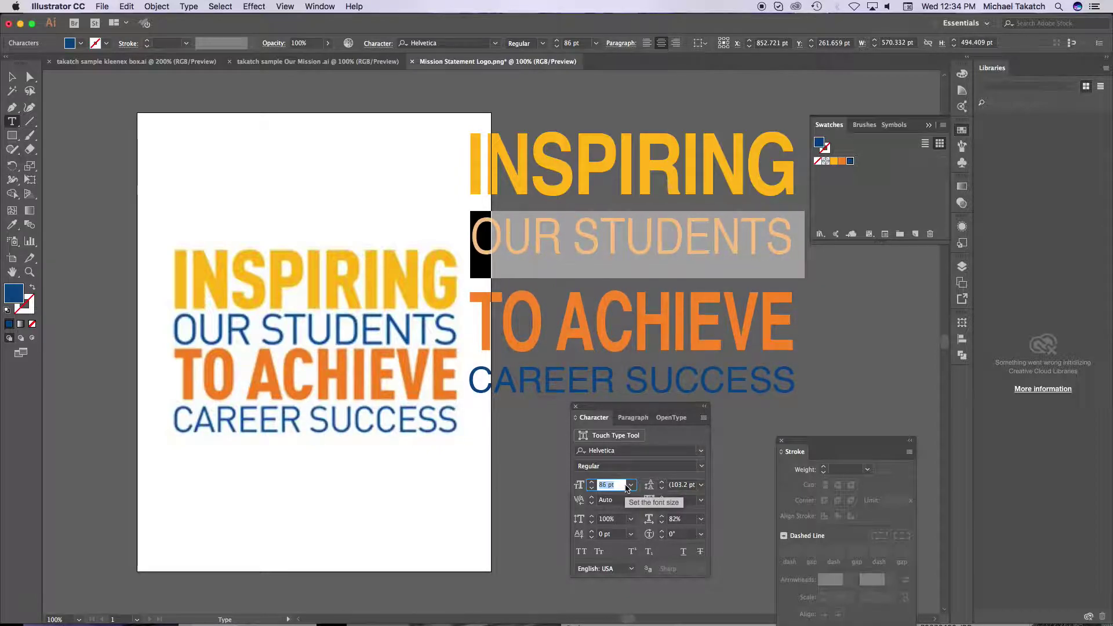
- Select all four lines of the text and reduce their leading to 74 pt
left_click(771, 377)
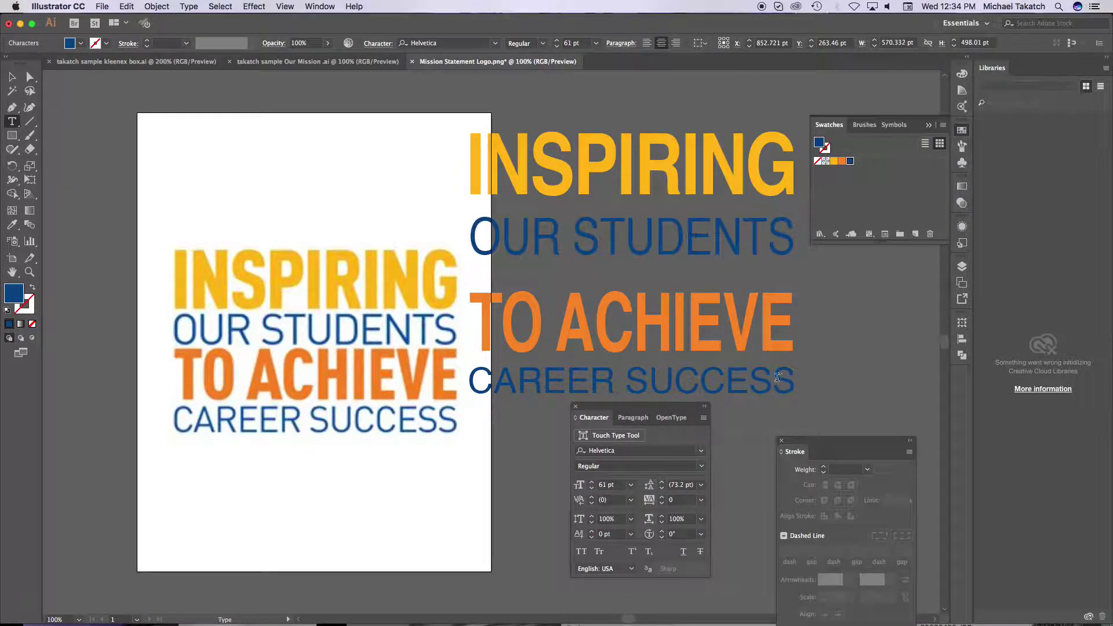
left_click_drag(791, 377, 465, 162)
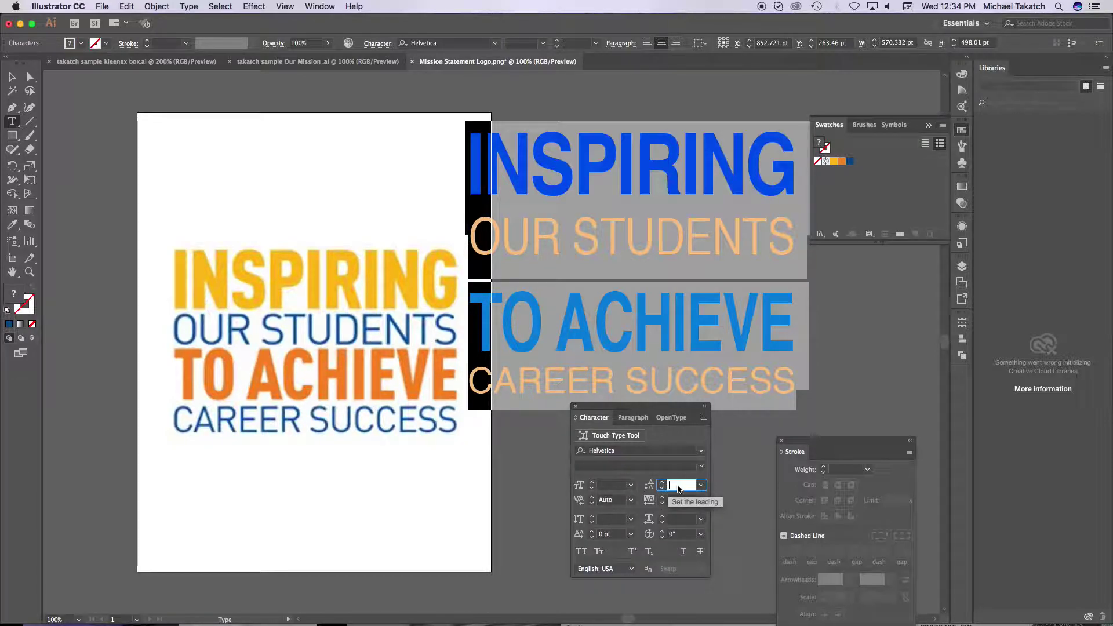
type("73")
key("Return")
key("Up")
key("Up")
key("Up")
key("Up")
key("Up")
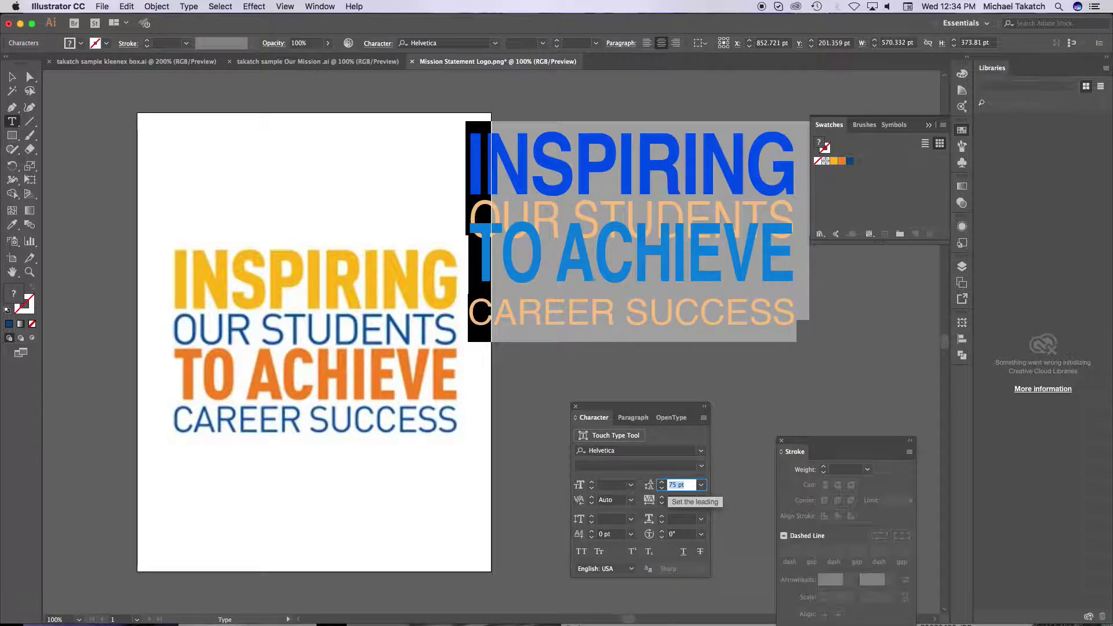
key("Down")
key("Down")
key("Down")
key("Down")
key("Down")
key("Down")
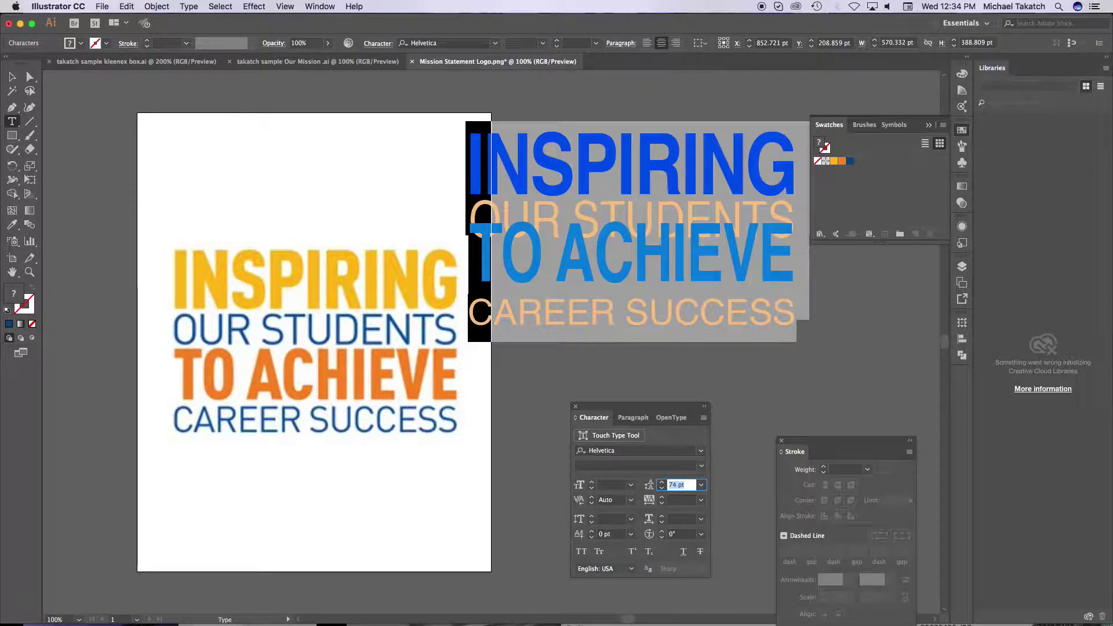
- Set the leading of the TO ACHIEVE and CAREER SUCCESS lines to 110 pt to clear the OUR STUDENTS line
left_click(744, 313)
left_click_drag(795, 313, 471, 254)
left_click(678, 485)
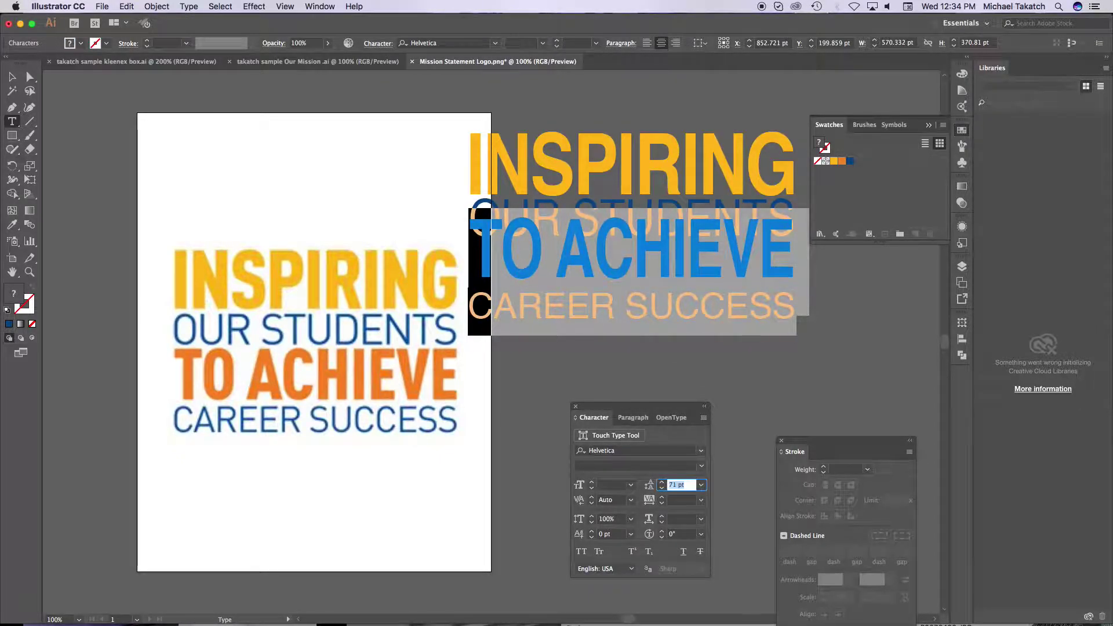
key("Up")
key("Up")
key("Up")
key("Up")
key("Up")
key("Up")
key("Up")
key("Up")
key("Up")
key("Up")
key("Up")
key("Up")
key("Up")
key("Up")
key("Up")
key("Up")
key("Up")
key("Up")
key("Up")
key("Up")
key("Up")
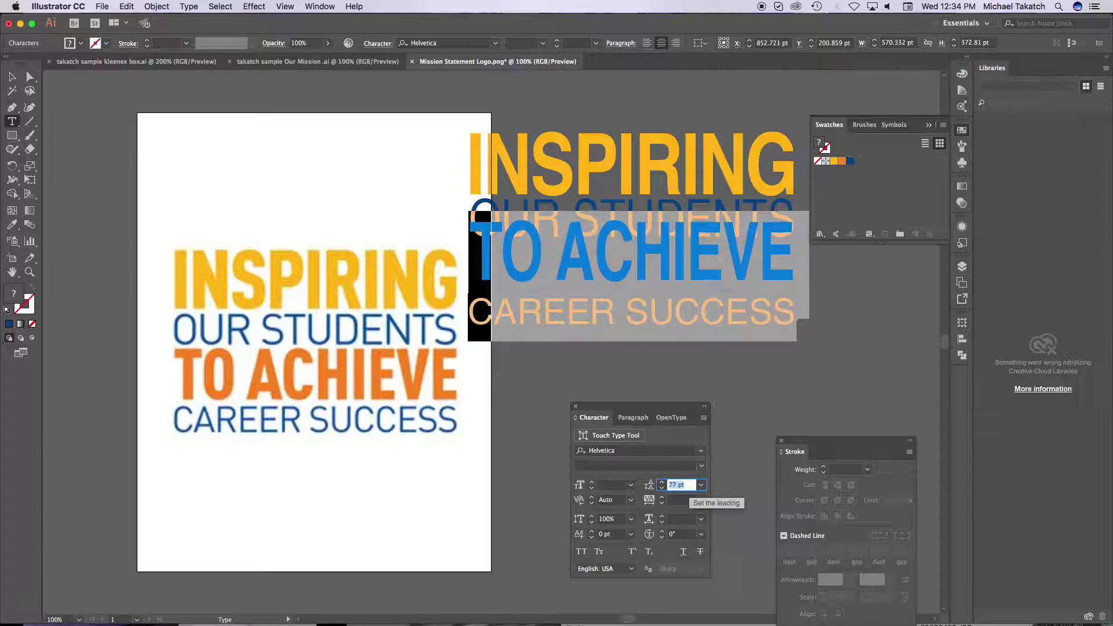
key("Up")
key("Up")
key("Up")
key("Up")
key("Up")
key("Up")
key("Up")
key("Up")
key("Up")
key("Up")
key("Up")
key("Up")
key("Up")
key("Up")
key("Up")
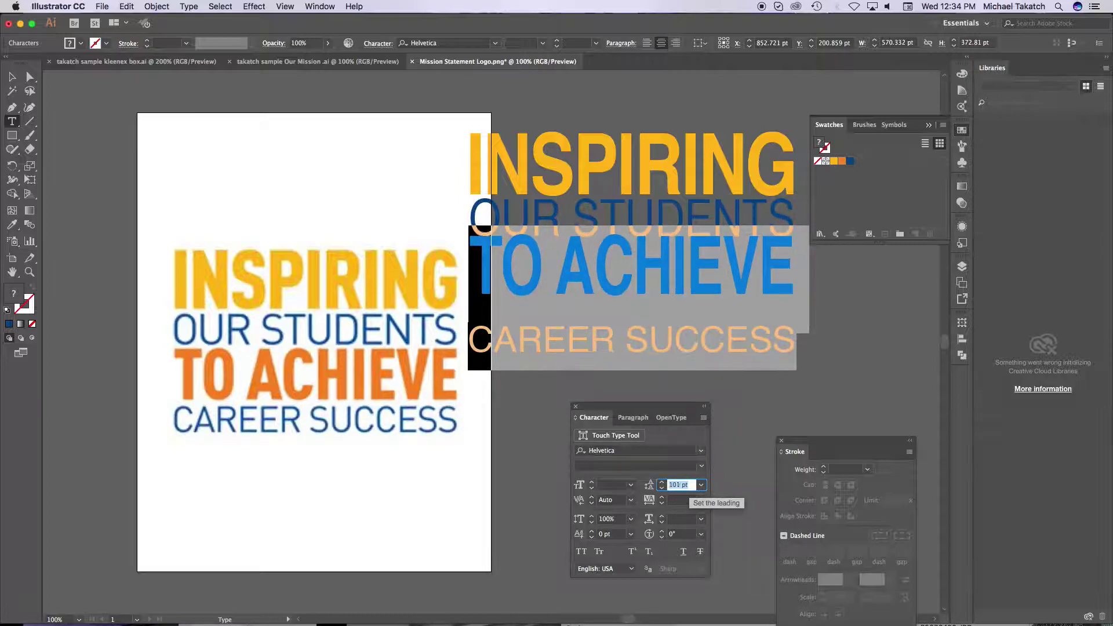
key("Up")
key("Up")
key("Up")
key("Up")
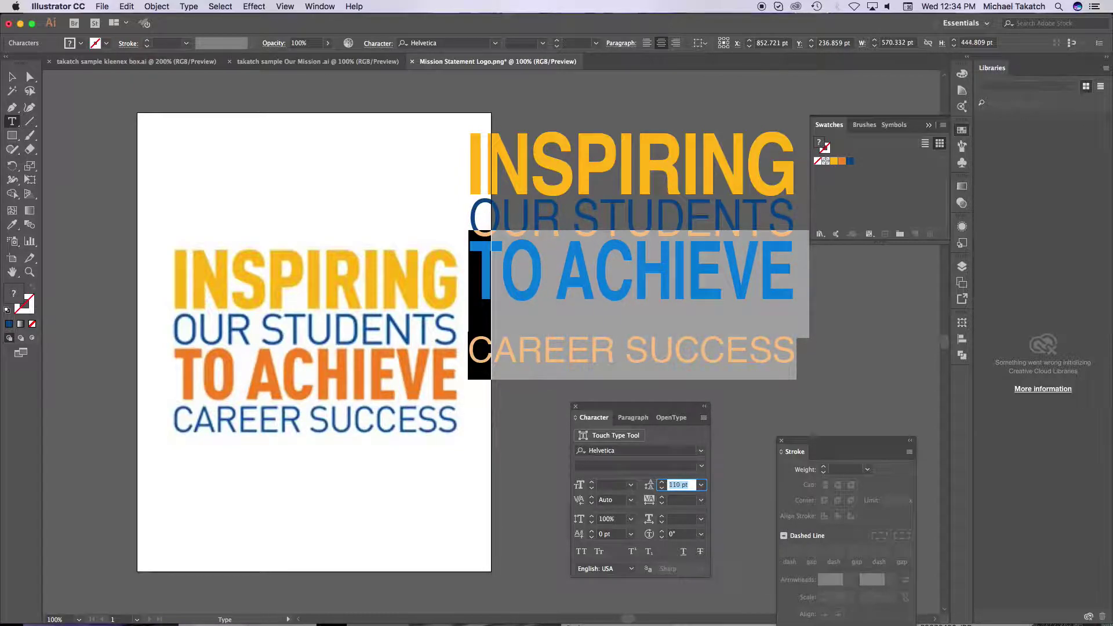
- Select the CAREER SUCCESS line and reduce its leading to 53 pt to bring it close under TO ACHIEVE
left_click(796, 355)
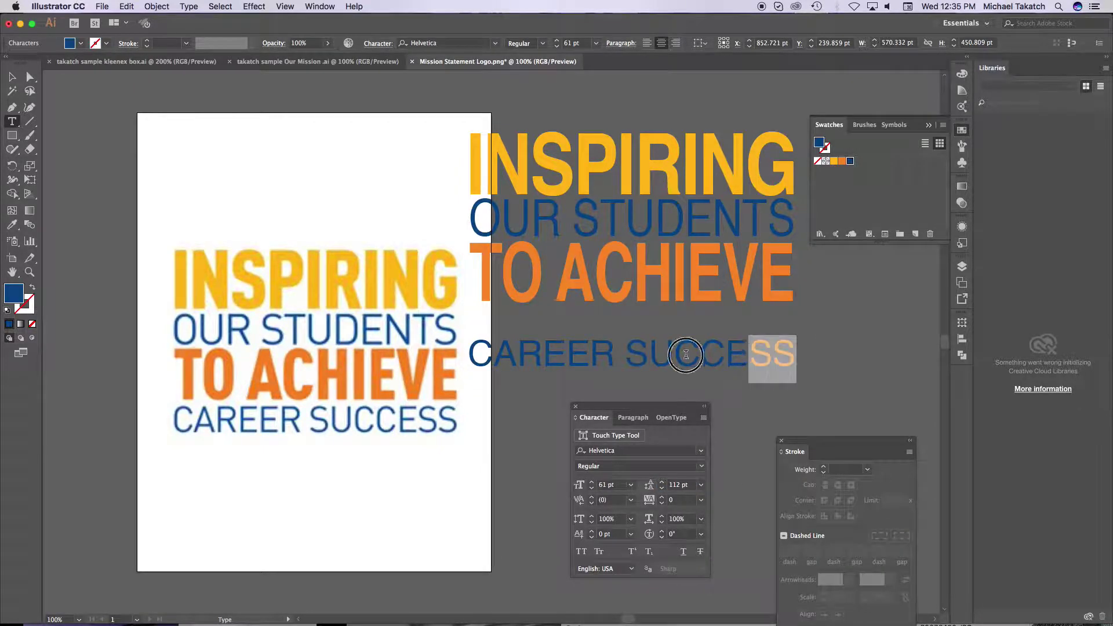
left_click(685, 485)
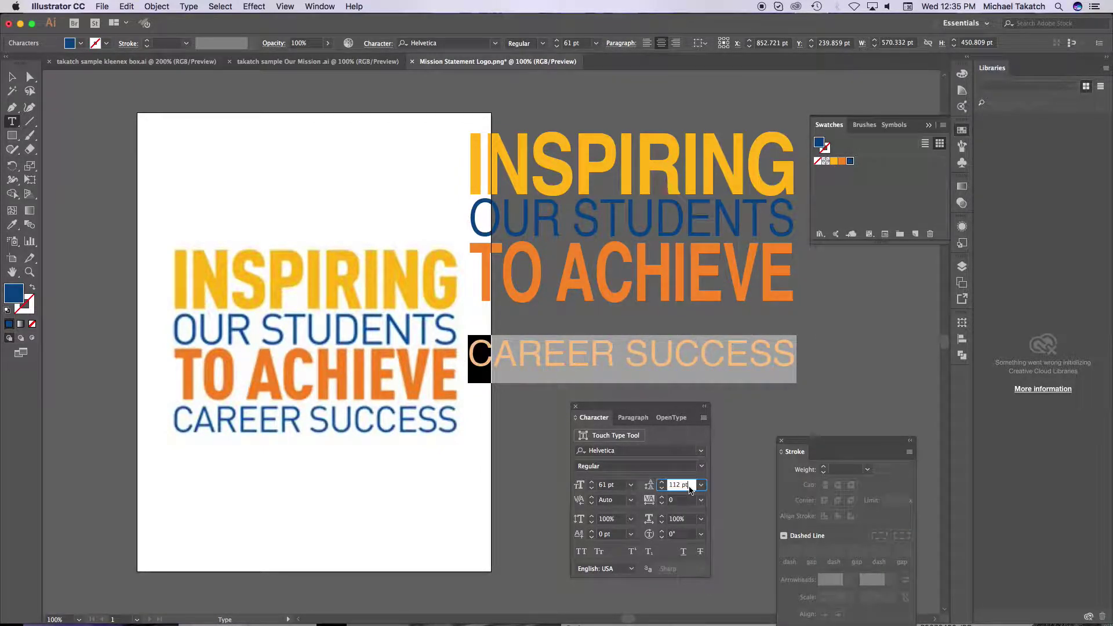
type("100")
key("Return")
key("Down")
key("Down")
key("Down")
key("Down")
key("Down")
key("Down")
key("Down")
key("Down")
key("Down")
key("Down")
key("Down")
key("Down")
key("Down")
key("Down")
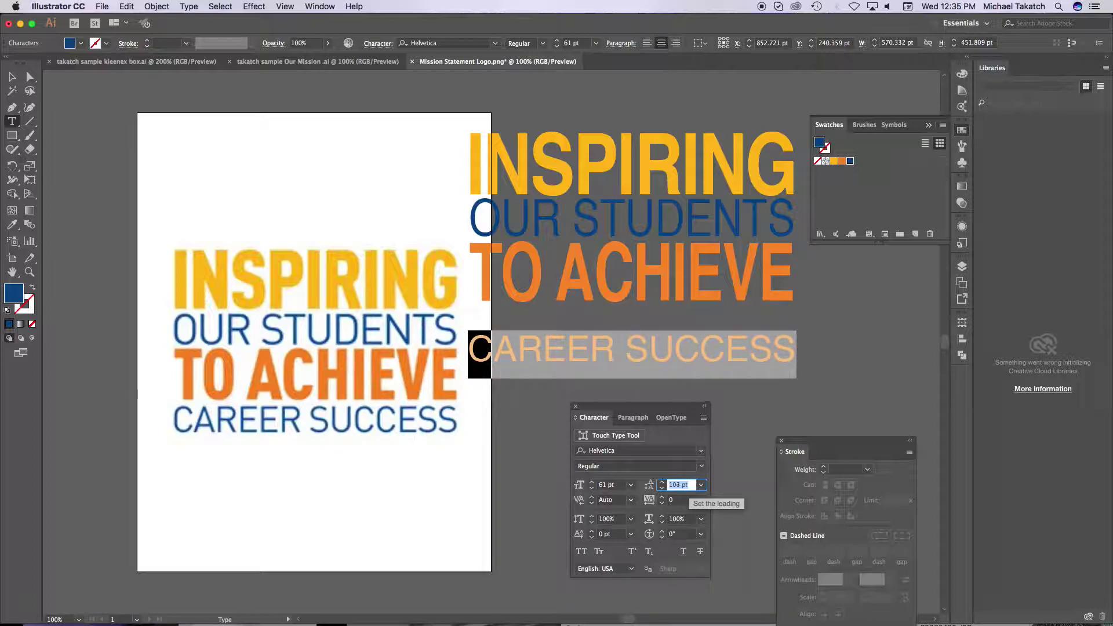
key("Down")
key("Down")
key("Down")
key("Down")
key("Down")
key("Down")
key("Down")
key("Down")
key("Down")
key("Down")
key("Down")
key("Down")
key("Down")
key("Down")
key("Down")
key("Down")
key("Down")
key("Down")
key("Down")
key("Down")
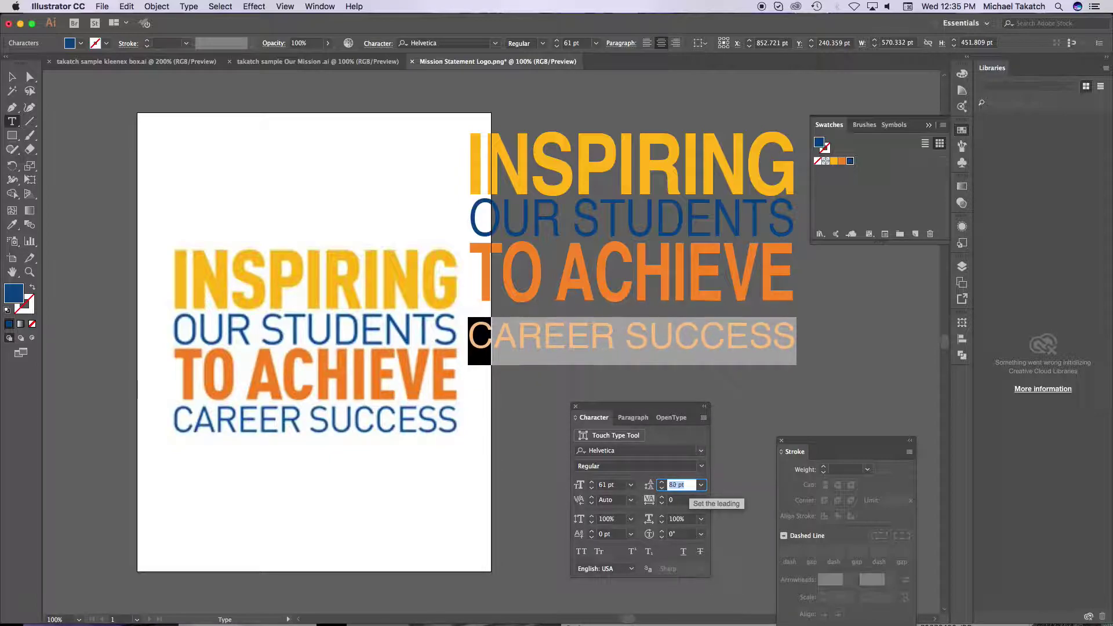
key("Down")
key("Down")
key("Down")
key("Down")
key("Down")
key("Down")
key("Down")
key("Down")
key("Down")
key("Down")
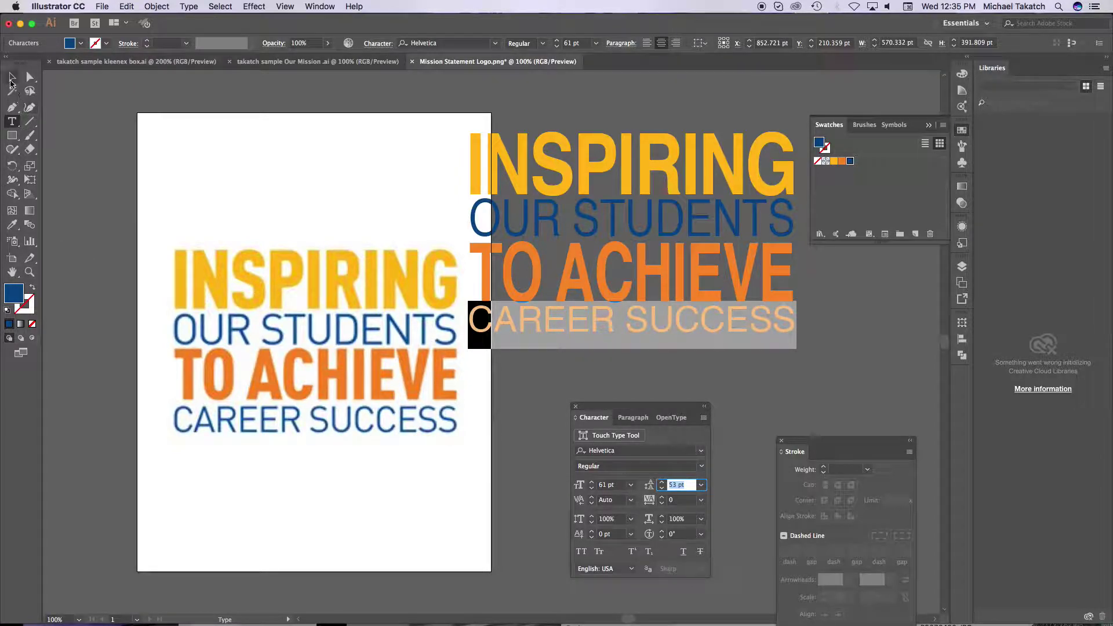
- Move the text block over the raster logo and scale it down proportionally to about 521 pt wide by 358 pt high
left_click(12, 81)
left_click_drag(583, 173, 275, 283)
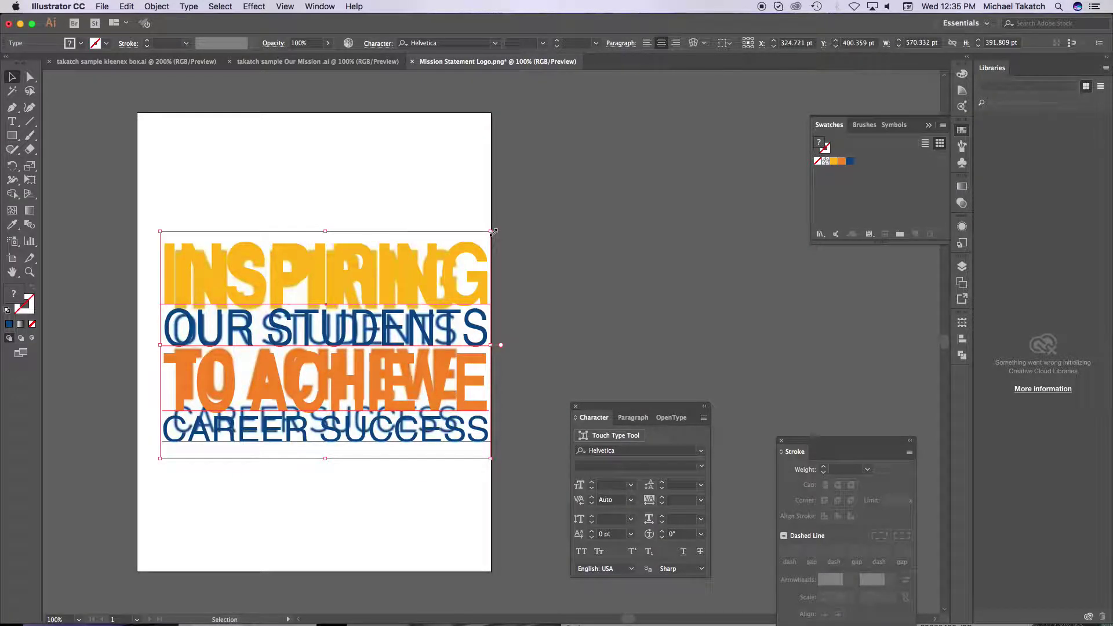
left_click_drag(491, 232, 458, 256)
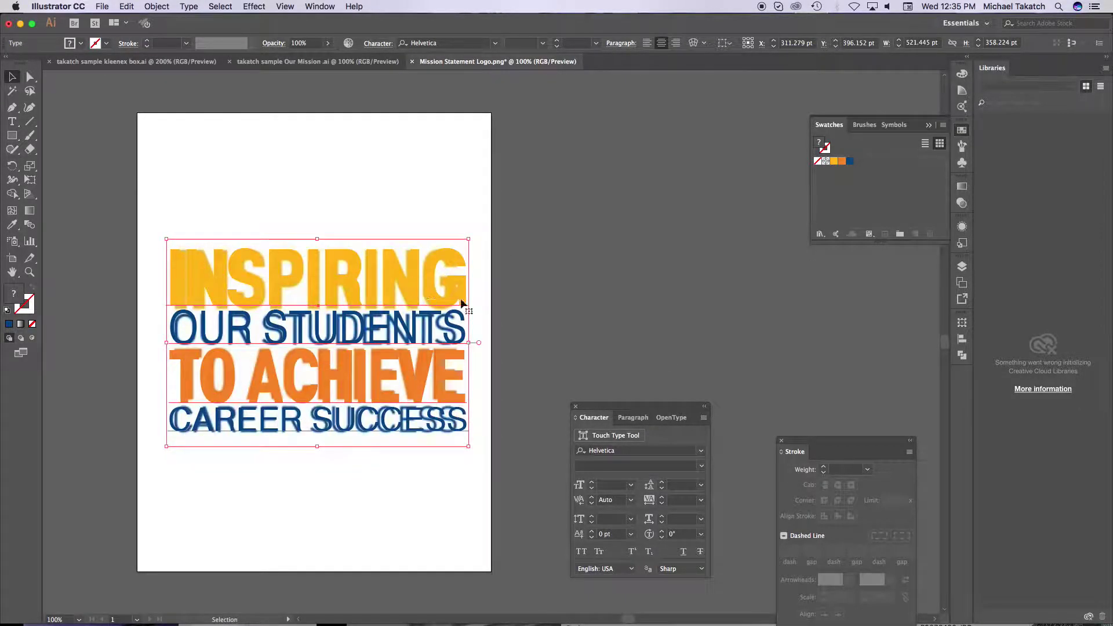
- Move the text block off the artboard beside the raster logo while Layer 1 is hidden, and show Layer 1 again
left_click(961, 271)
left_click(818, 292)
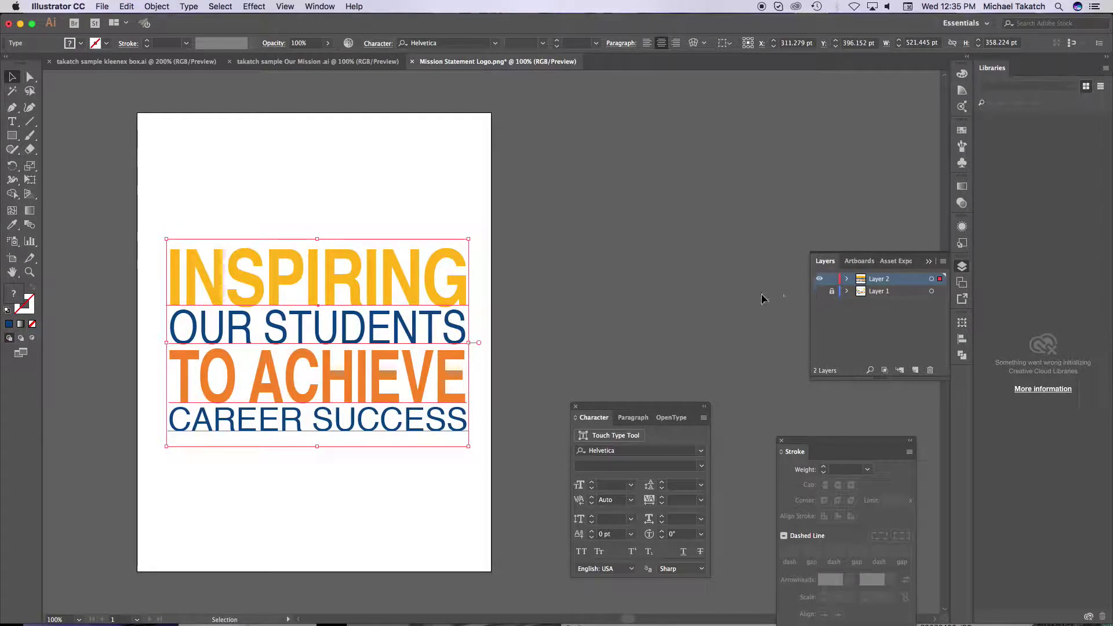
left_click_drag(408, 292, 726, 226)
left_click(820, 291)
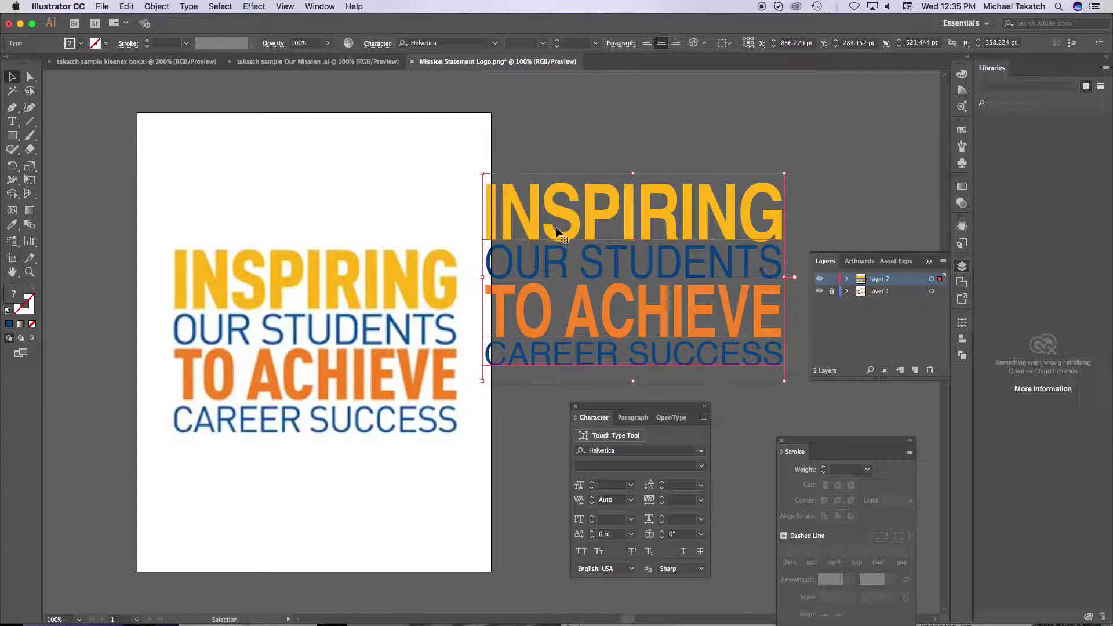
- Select the INSPIRING line and add a stroke in the yellow swatch, trying a weight of 4 pt and setting it to 6 pt
left_click(13, 123)
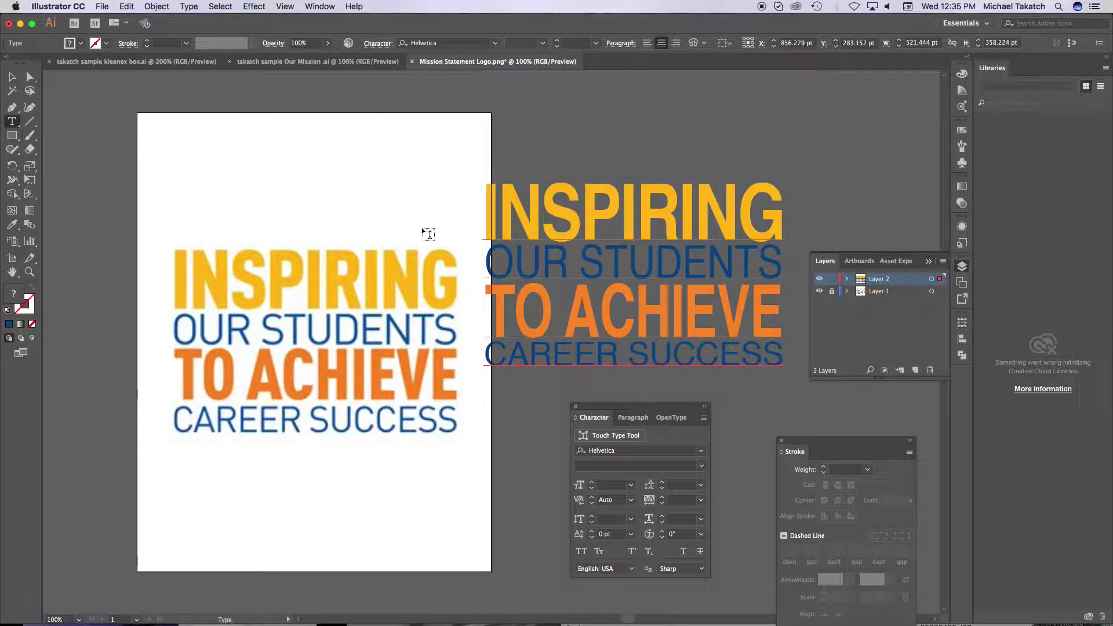
double_click(497, 216)
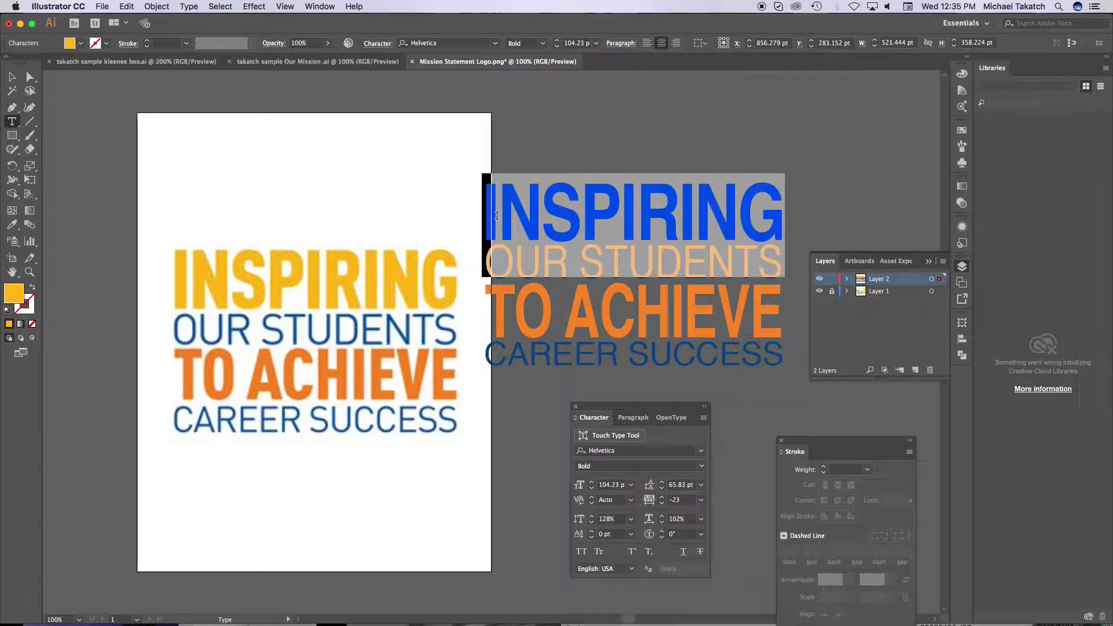
left_click(32, 310)
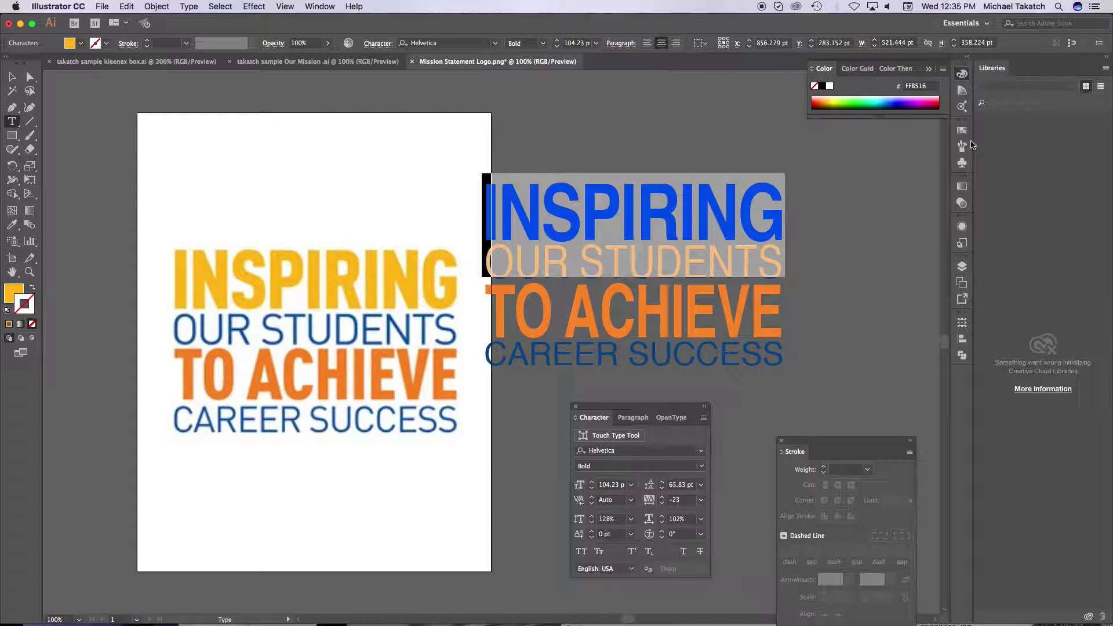
left_click(960, 131)
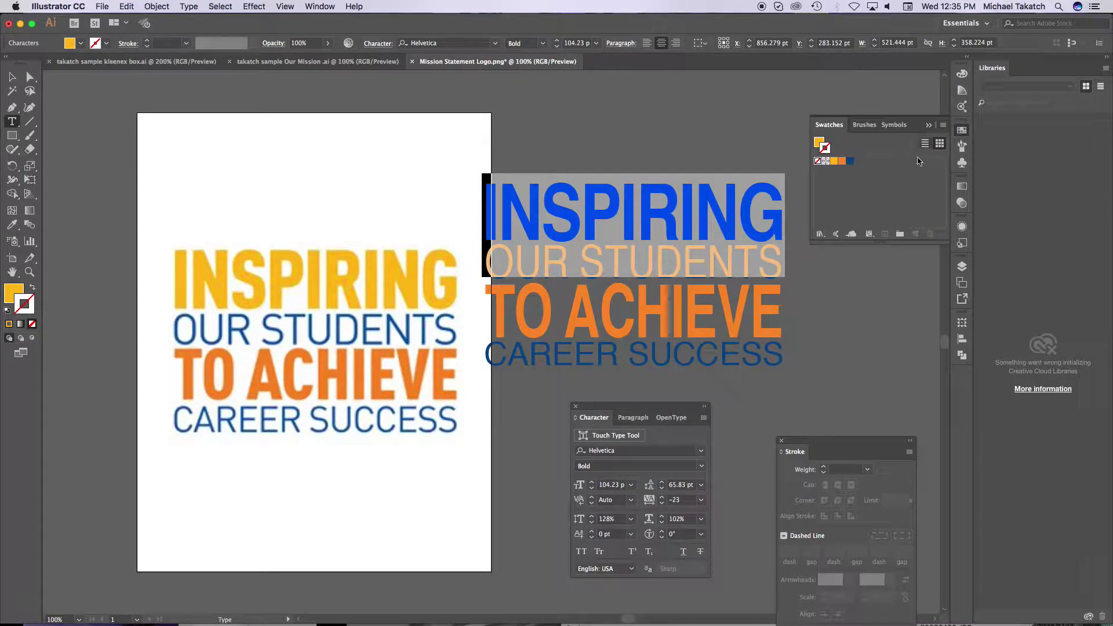
left_click(833, 163)
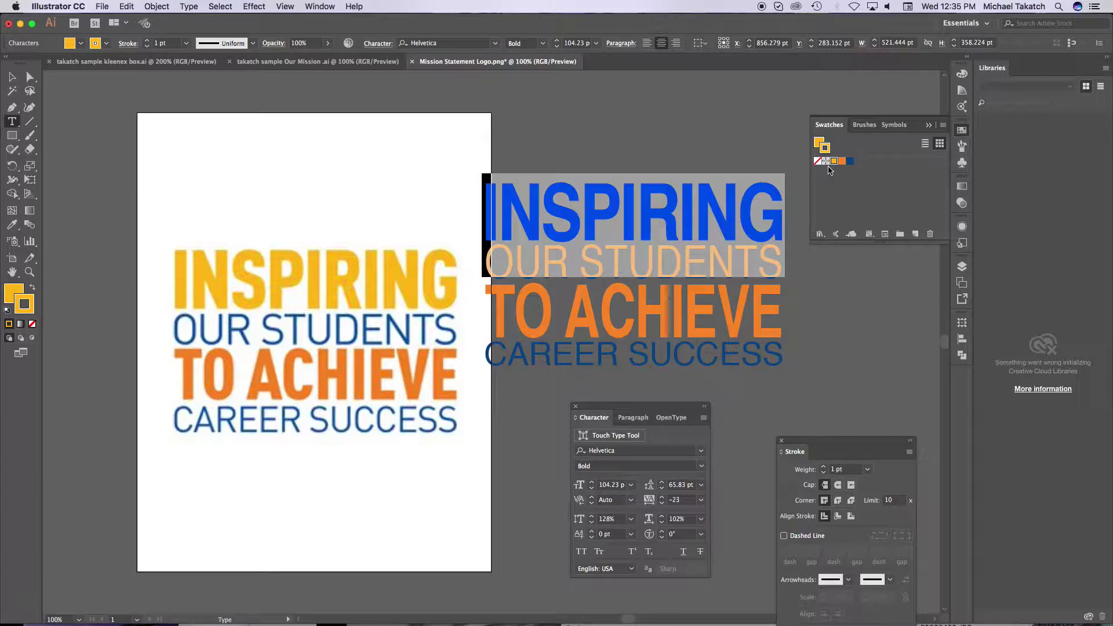
left_click(171, 44)
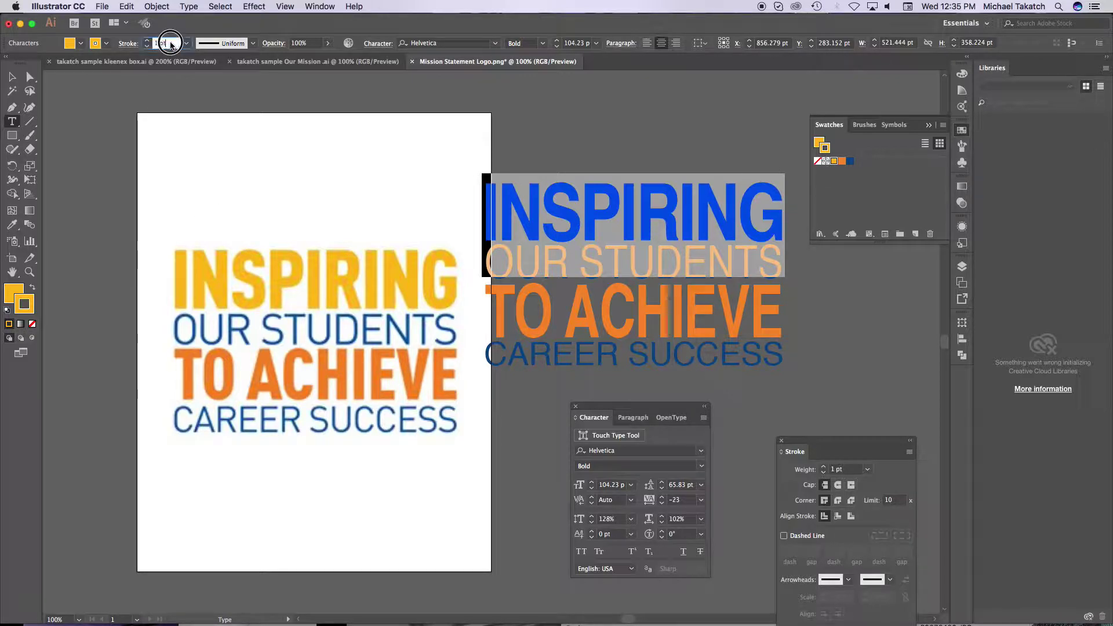
type("4")
key("Return")
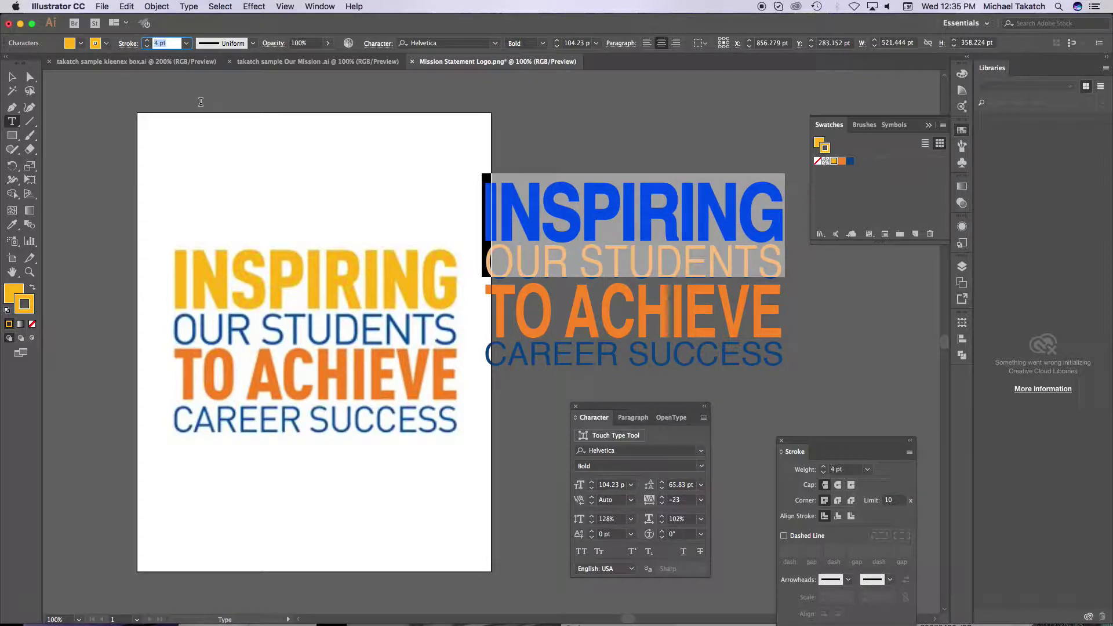
type("6")
key("Return")
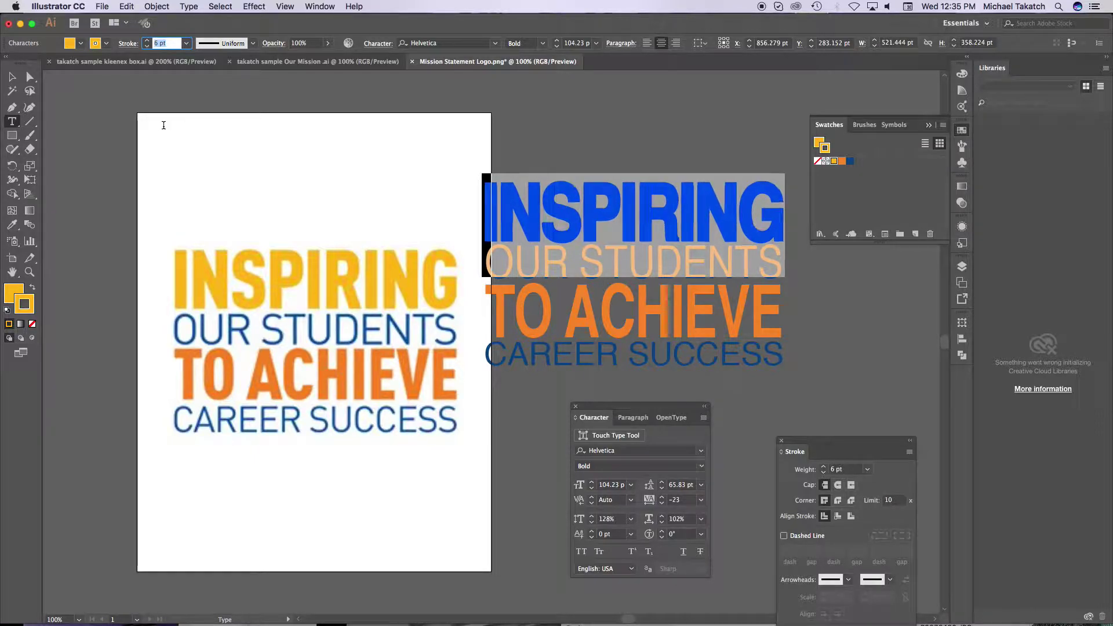
left_click(13, 78)
left_click(193, 151)
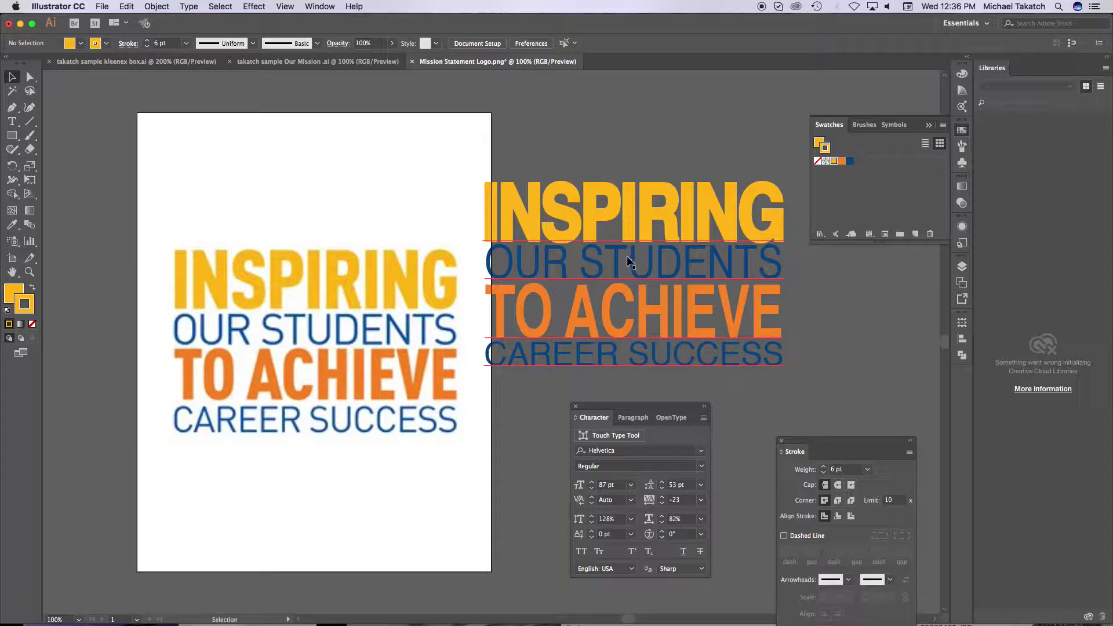
- Reselect the INSPIRING line, reduce its stroke weight to 4 pt and deselect the text
left_click(12, 121)
left_click(526, 203)
left_click(523, 203)
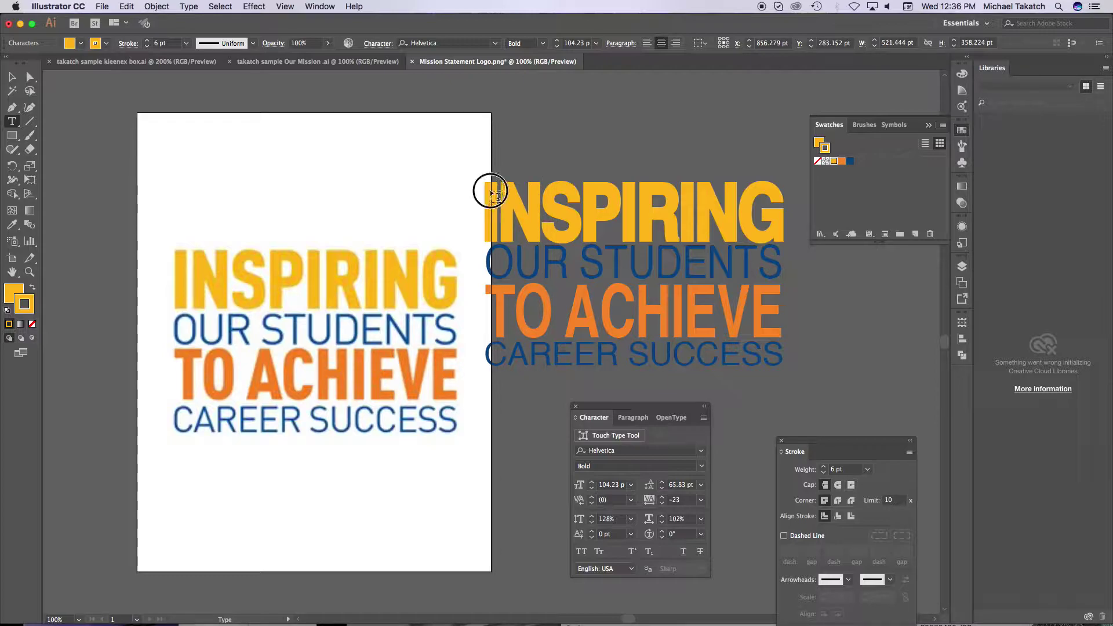
left_click_drag(490, 196, 784, 191)
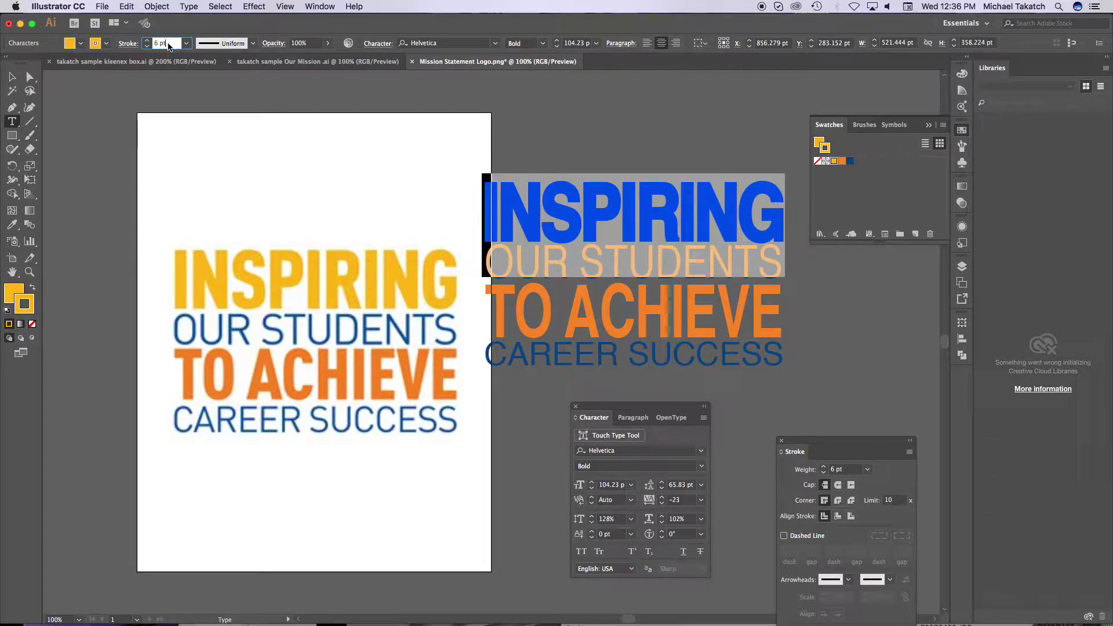
key("Down")
key("Down")
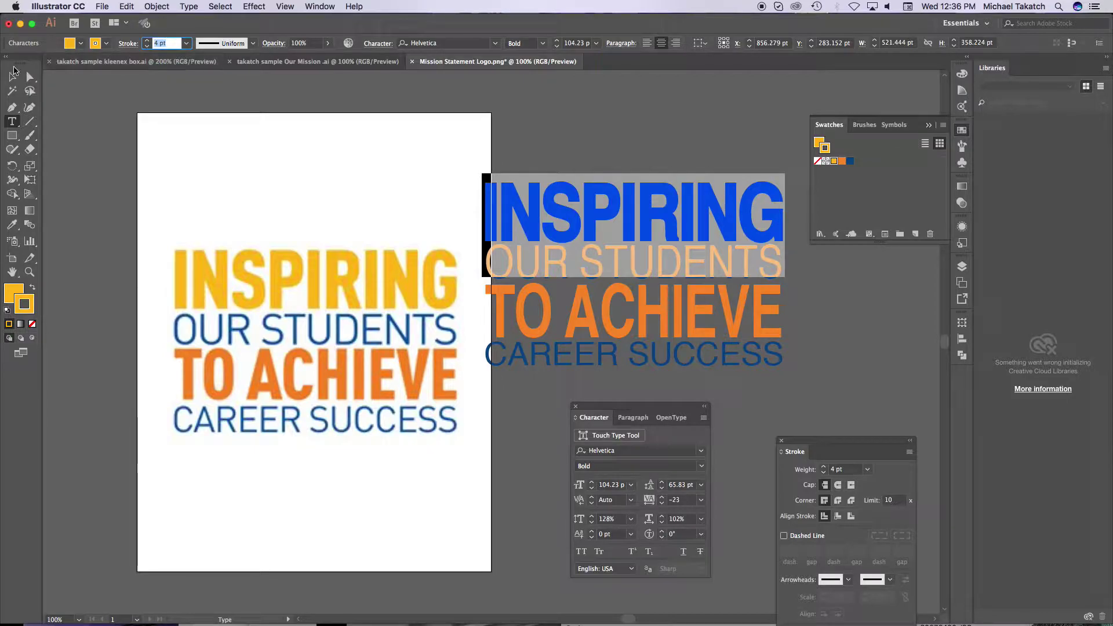
left_click(13, 76)
left_click(530, 152)
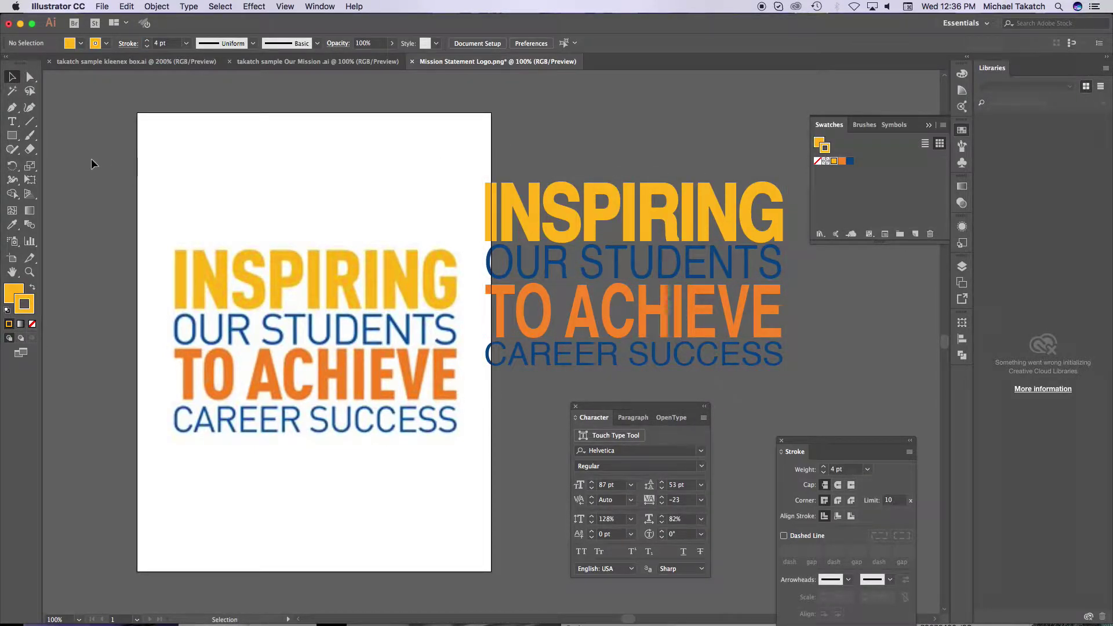
- Select the TO ACHIEVE line and give it a 3 pt stroke in the orange swatch
left_click(12, 122)
left_click_drag(488, 295, 786, 316)
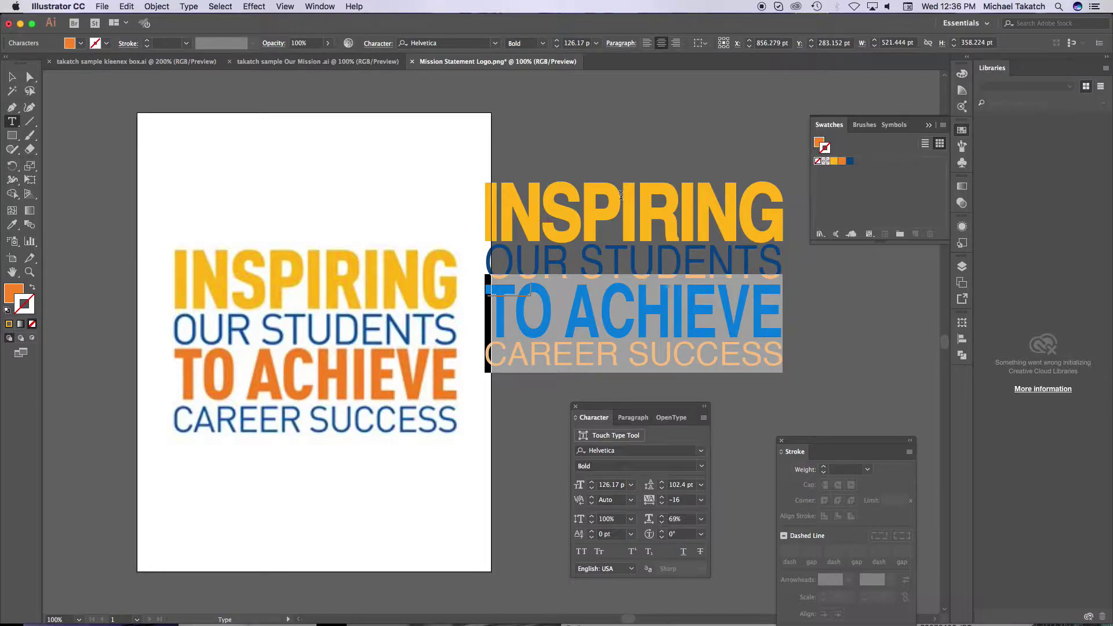
left_click(841, 163)
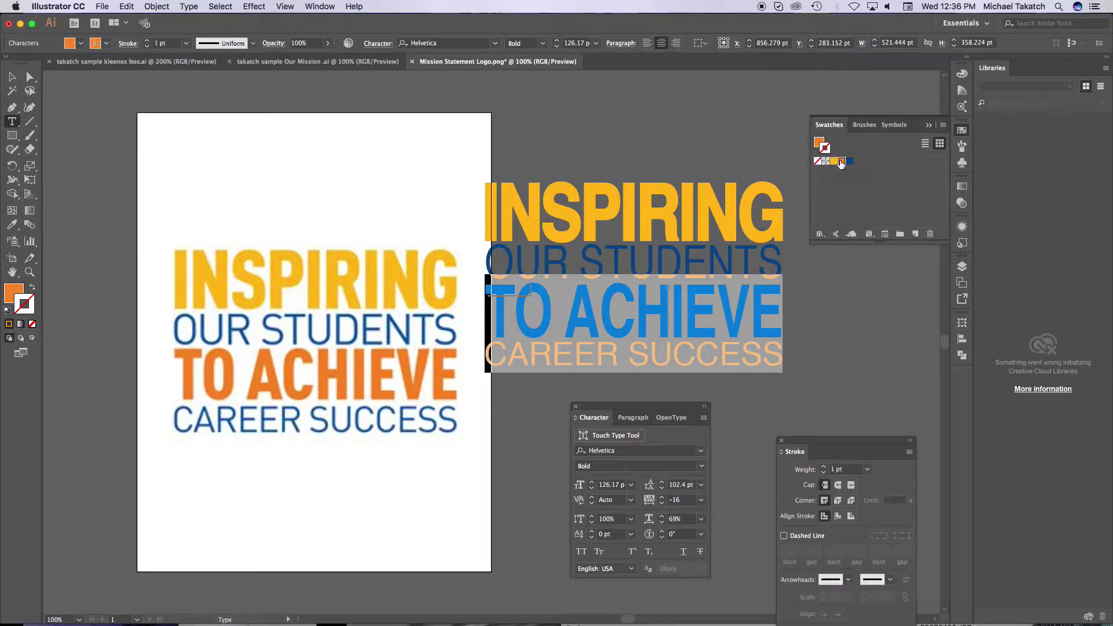
key("BackSpace")
key("BackSpace")
key("BackSpace")
key("BackSpace")
type("3")
key("Return")
left_click(10, 77)
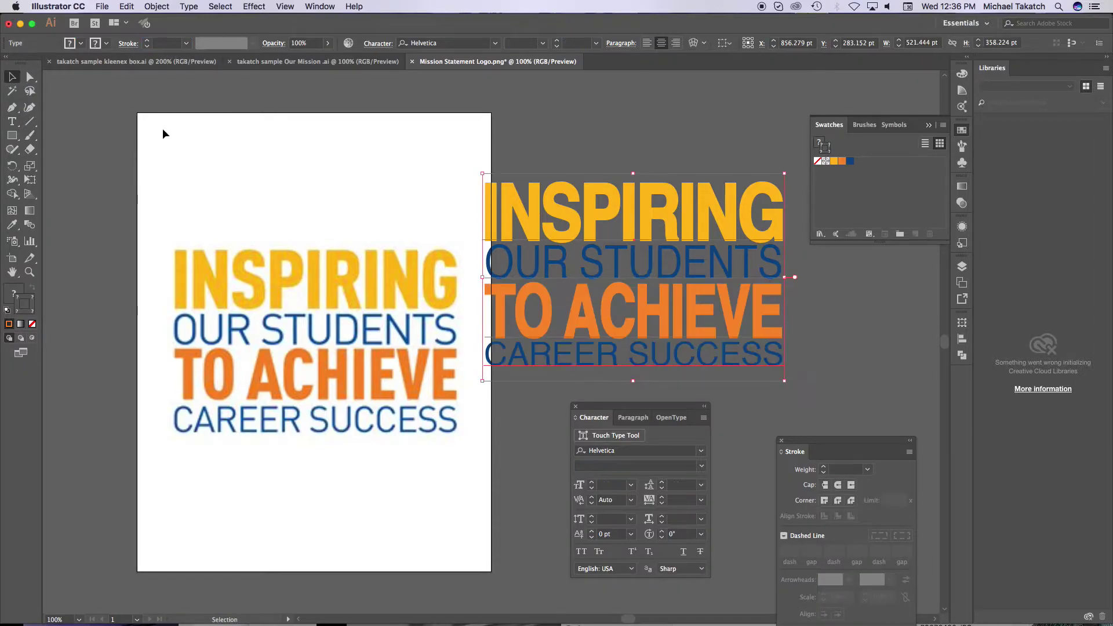
left_click(165, 134)
- Place the text block at the top of the artboard and unlock Layer 1 to move the raster logo below it
left_click_drag(509, 201, 195, 128)
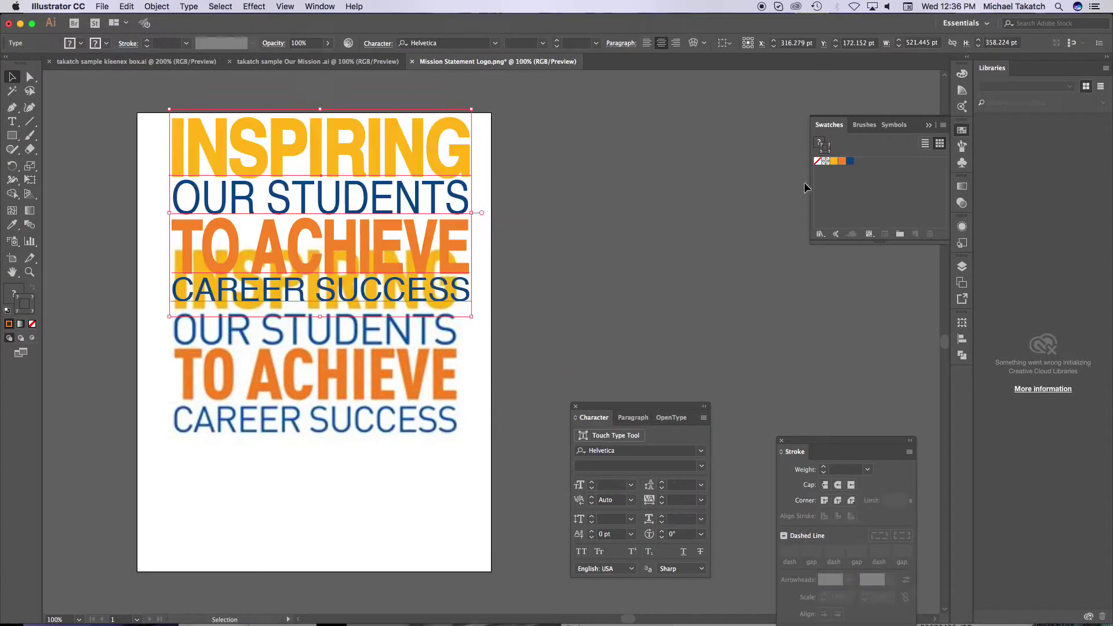
left_click(962, 268)
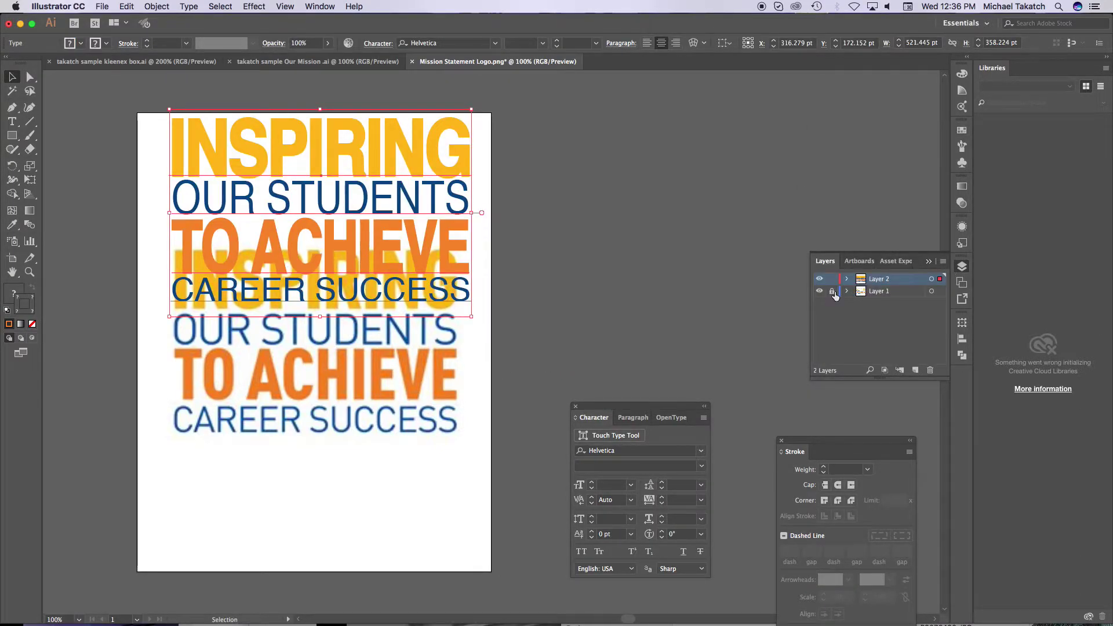
left_click(912, 293)
left_click(932, 291)
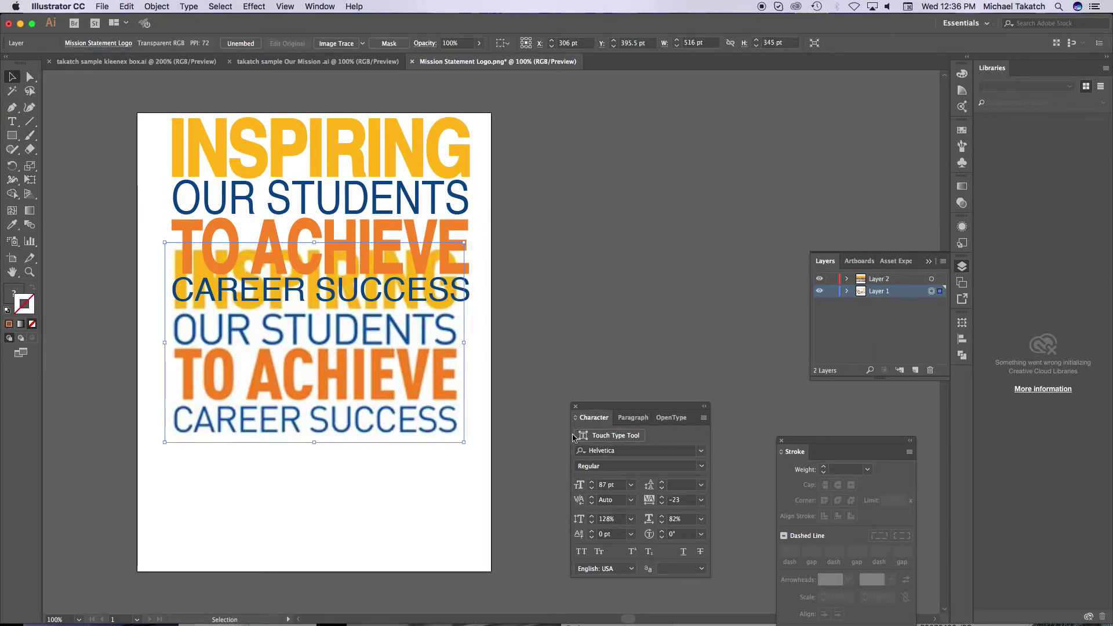
left_click_drag(437, 371, 448, 464)
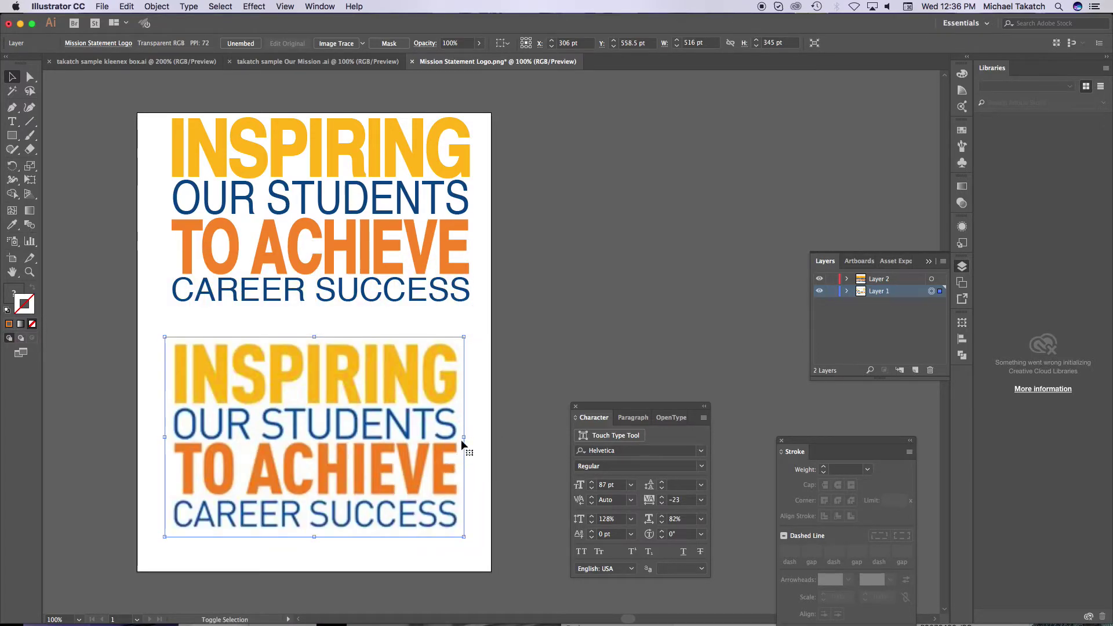
left_click(543, 287)
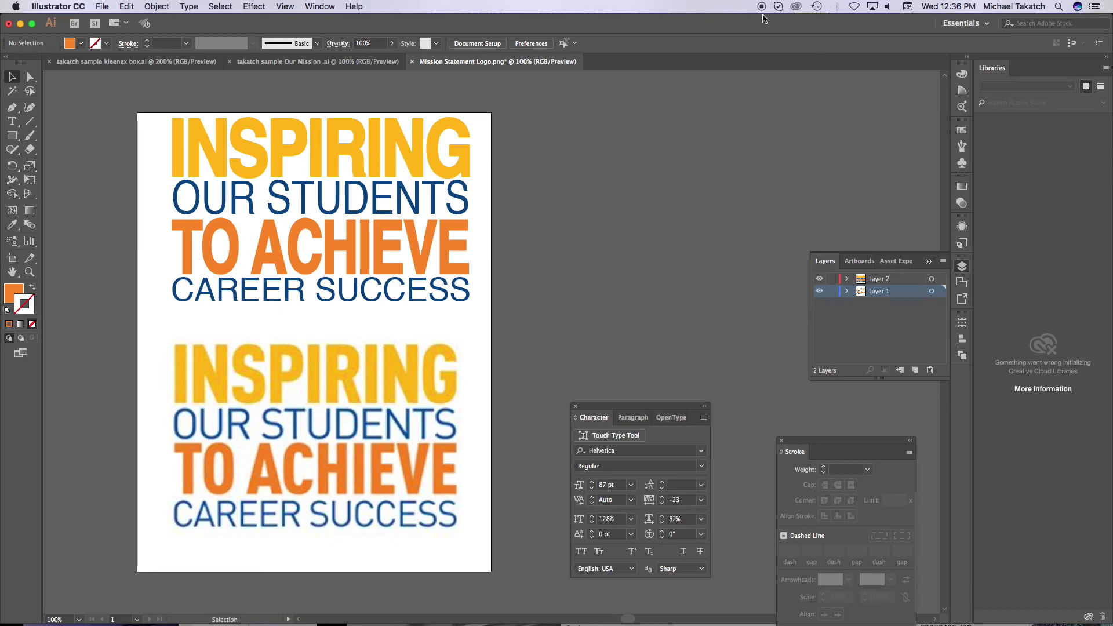